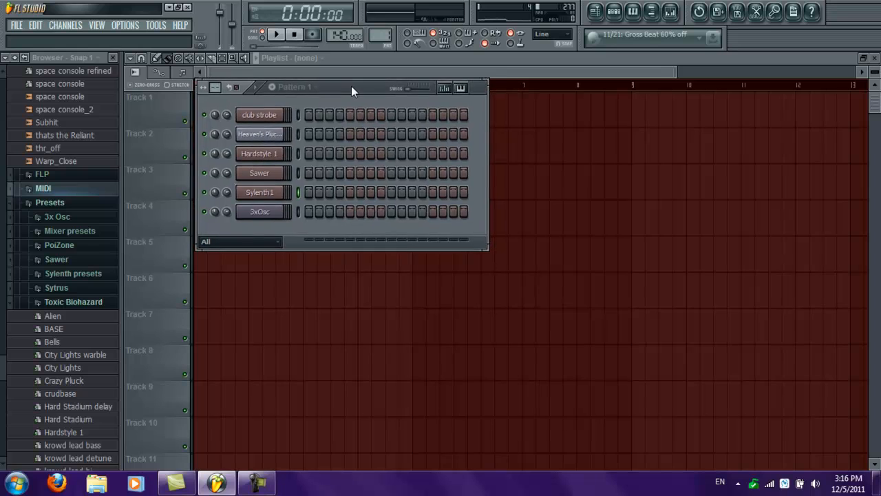
Move the step sequencer to the middle of the playlist and start a new default project.
{"action": "left_click_drag", "start_coordinate": [346, 88], "coordinate": [473, 126]}
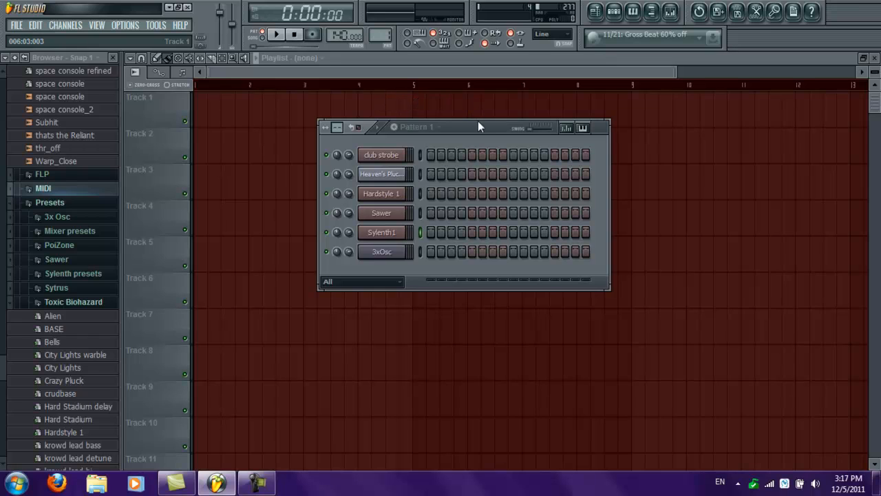
{"action": "left_click", "coordinate": [17, 28]}
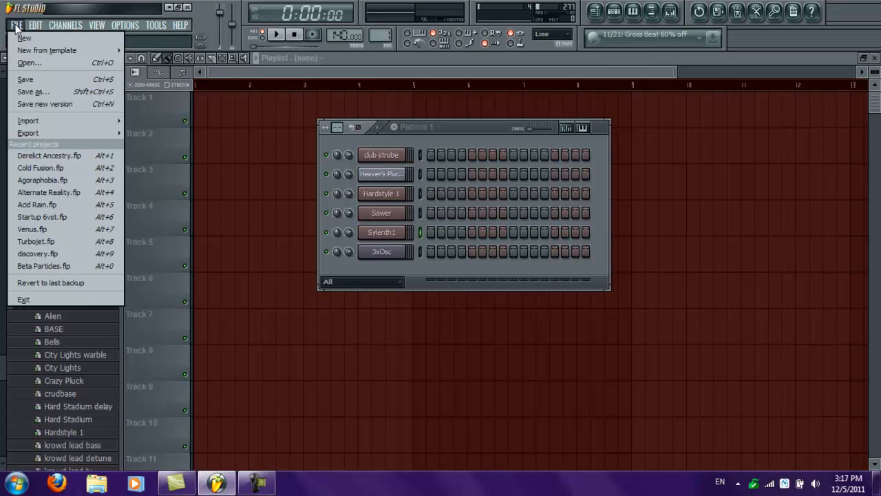
{"action": "mouse_move", "coordinate": [44, 53]}
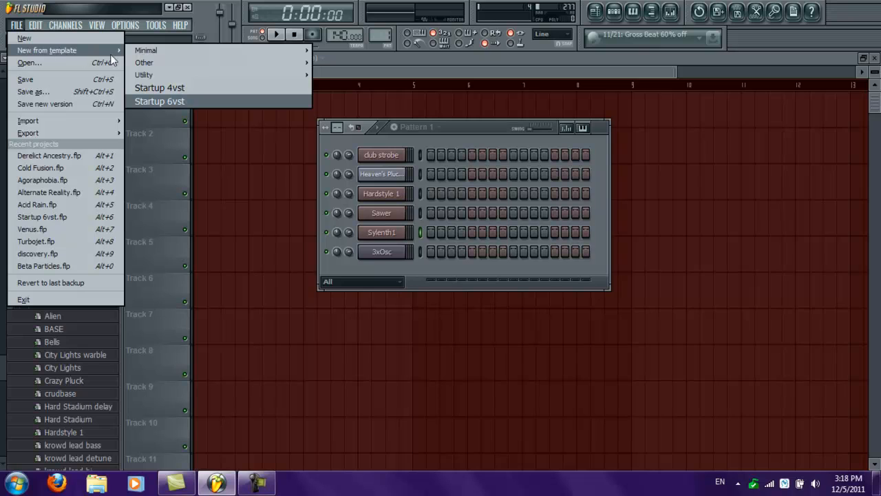
{"action": "left_click", "coordinate": [79, 38]}
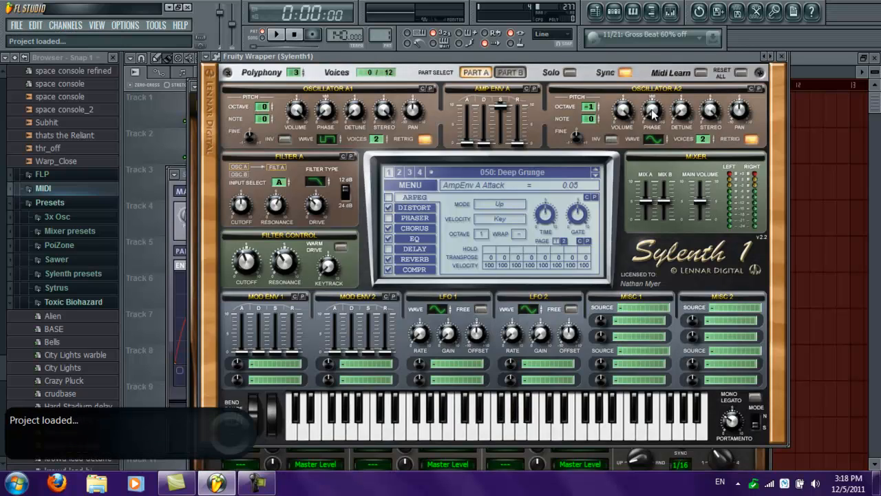
Clear away the synth windows so the playlist and step sequencer show, and shift the step sequencer slightly toward the playlist's start.
{"action": "left_click", "coordinate": [615, 15]}
{"action": "left_click", "coordinate": [595, 12]}
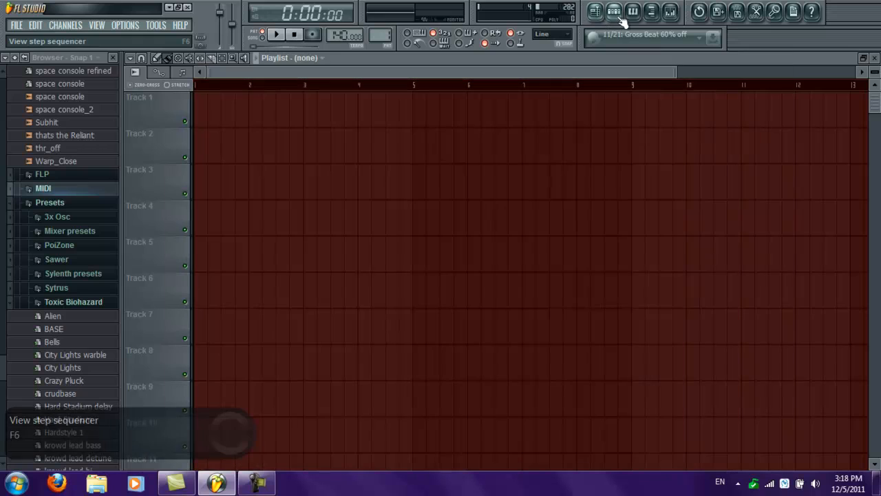
{"action": "left_click", "coordinate": [616, 15]}
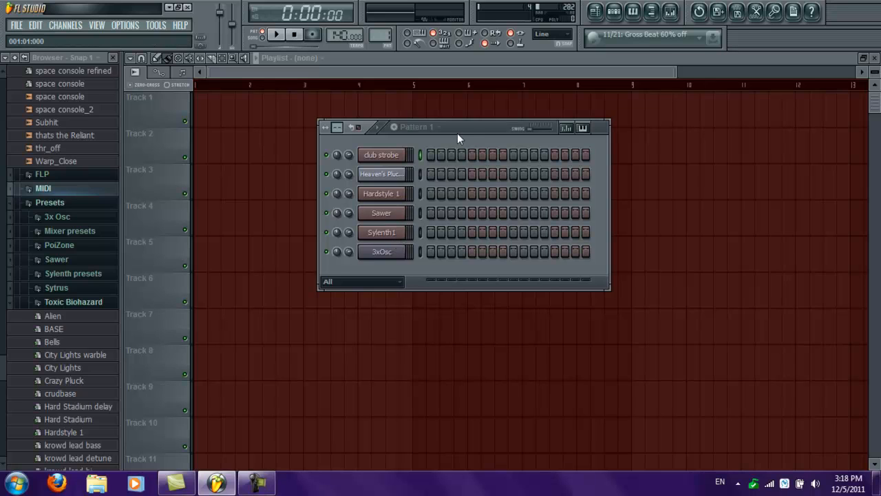
{"action": "left_click_drag", "start_coordinate": [471, 125], "coordinate": [396, 121]}
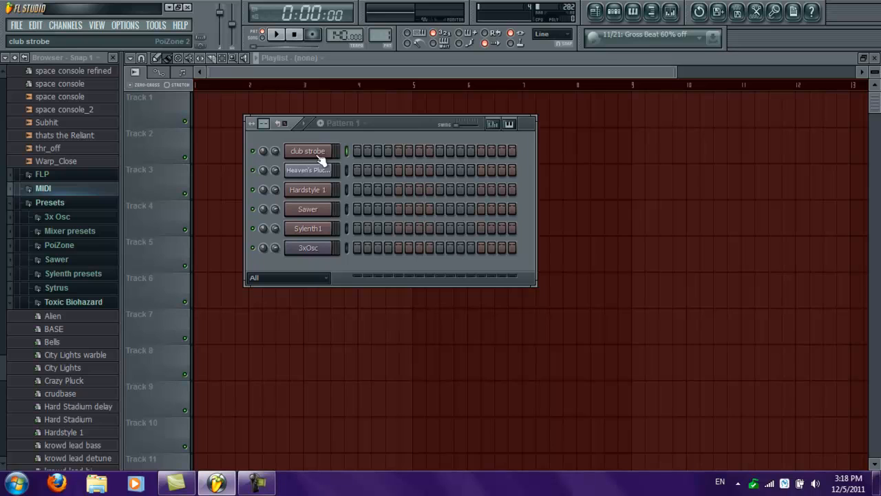
Inspect the Sylenth1 channel's plugin by switching between Part A and Part B, and close its plugin and channel settings windows.
{"action": "left_click", "coordinate": [309, 232]}
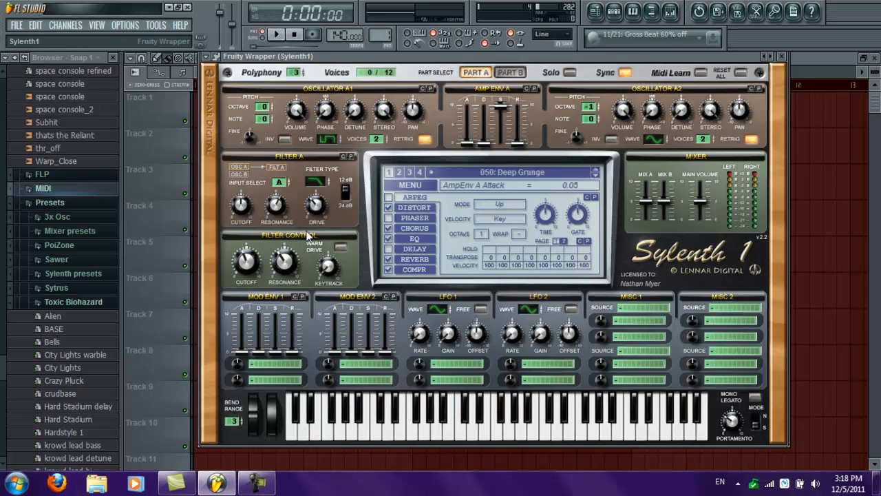
{"action": "left_click", "coordinate": [504, 71]}
{"action": "left_click", "coordinate": [482, 74]}
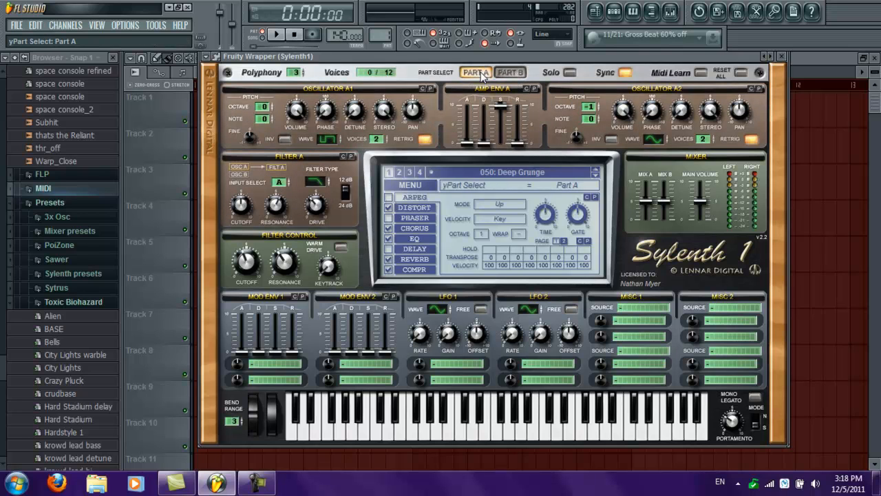
{"action": "left_click", "coordinate": [508, 74]}
{"action": "left_click", "coordinate": [476, 75]}
{"action": "left_click_drag", "start_coordinate": [773, 58], "coordinate": [819, 130]}
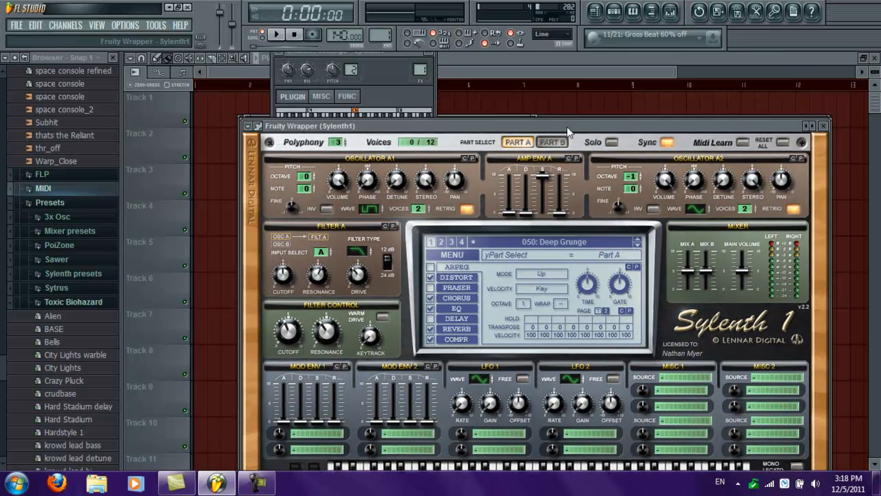
{"action": "left_click", "coordinate": [825, 130]}
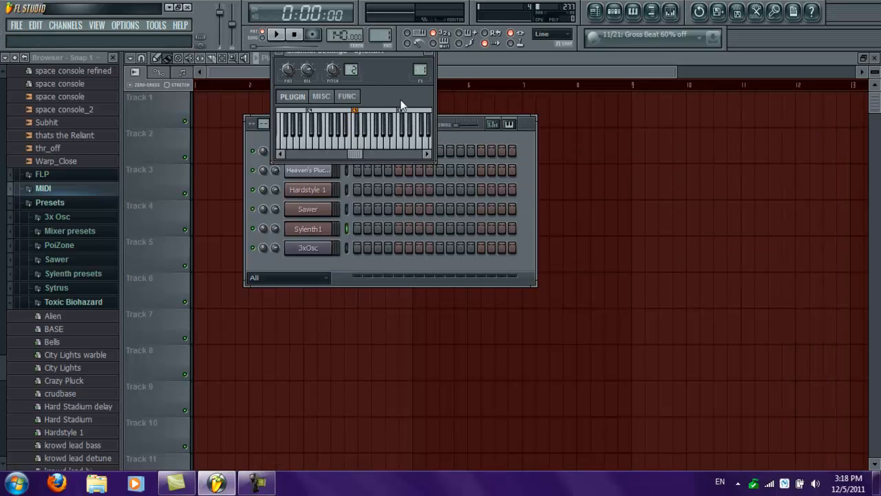
{"action": "left_click", "coordinate": [431, 53]}
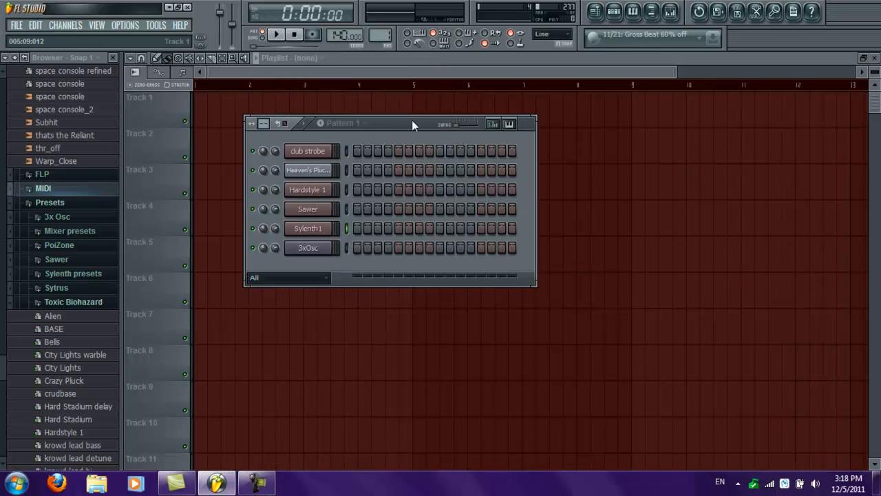
Insert a 3x Osc channel above the club strobe channel in the step sequencer.
{"action": "left_click_drag", "start_coordinate": [411, 120], "coordinate": [424, 107]}
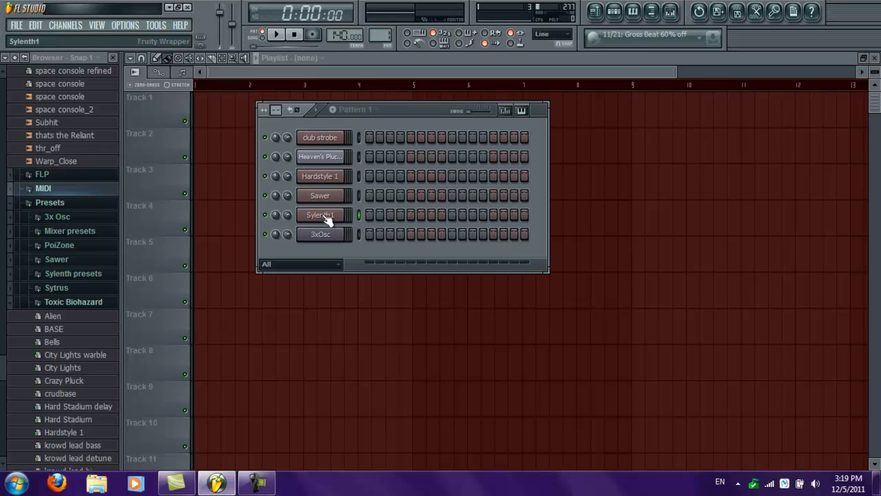
{"action": "right_click", "coordinate": [319, 142]}
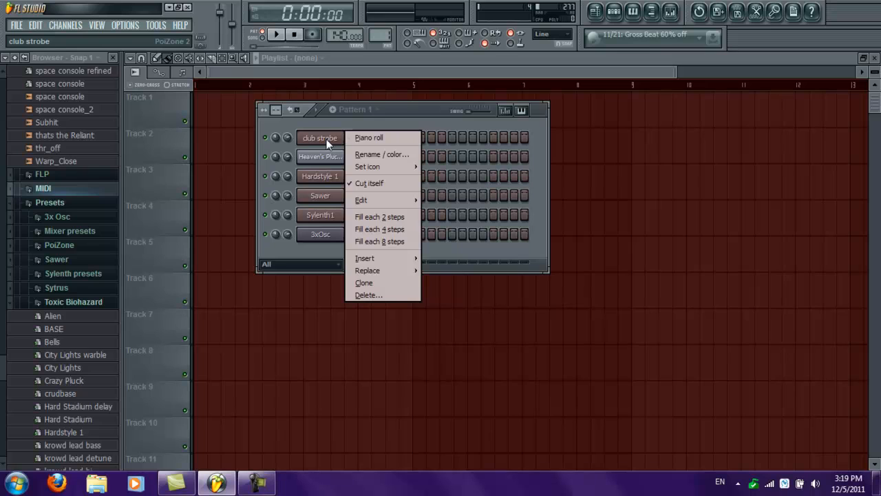
{"action": "mouse_move", "coordinate": [384, 256]}
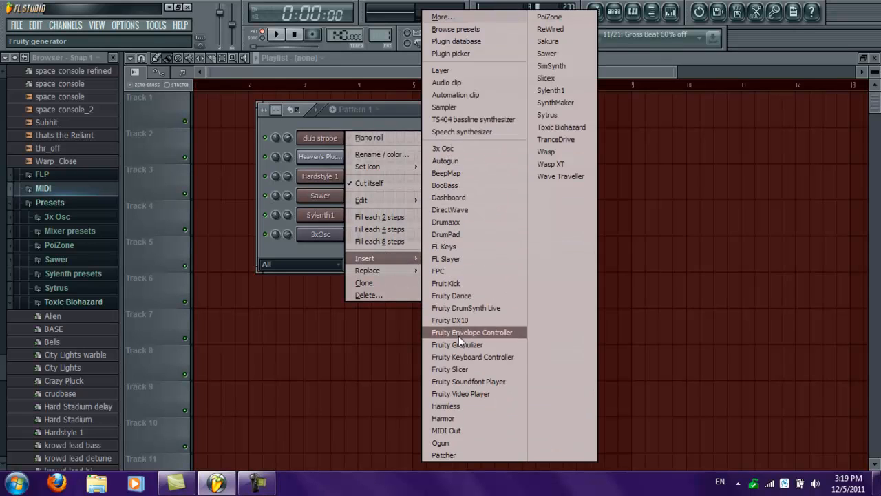
{"action": "mouse_move", "coordinate": [373, 275]}
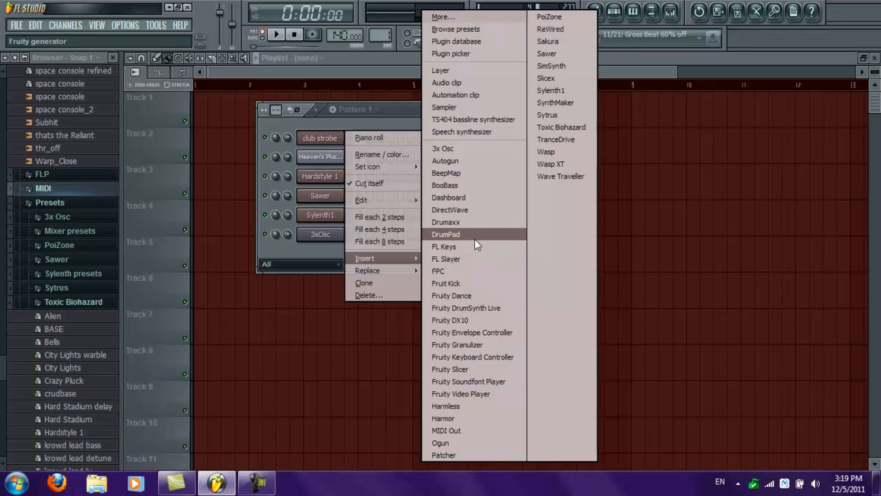
{"action": "left_click", "coordinate": [469, 148]}
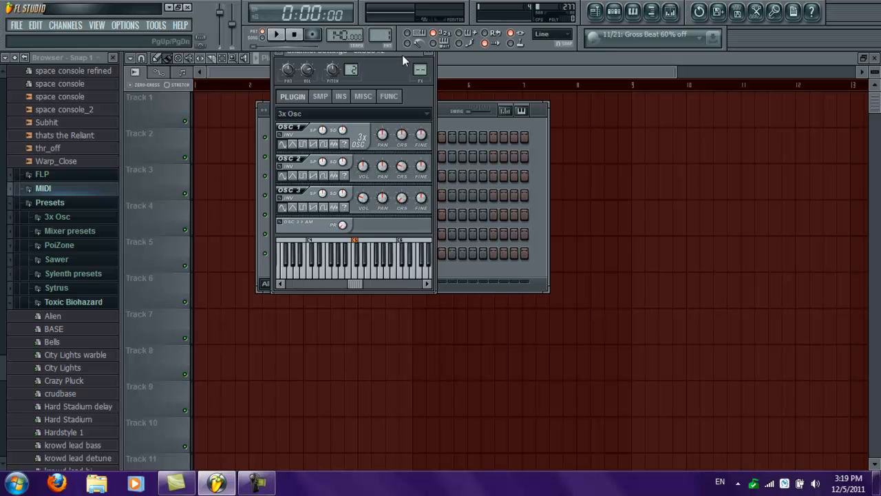
Move the new 3x Osc channel's settings window over the playlist and play a test note on its keyboard.
{"action": "left_click_drag", "start_coordinate": [399, 55], "coordinate": [565, 132]}
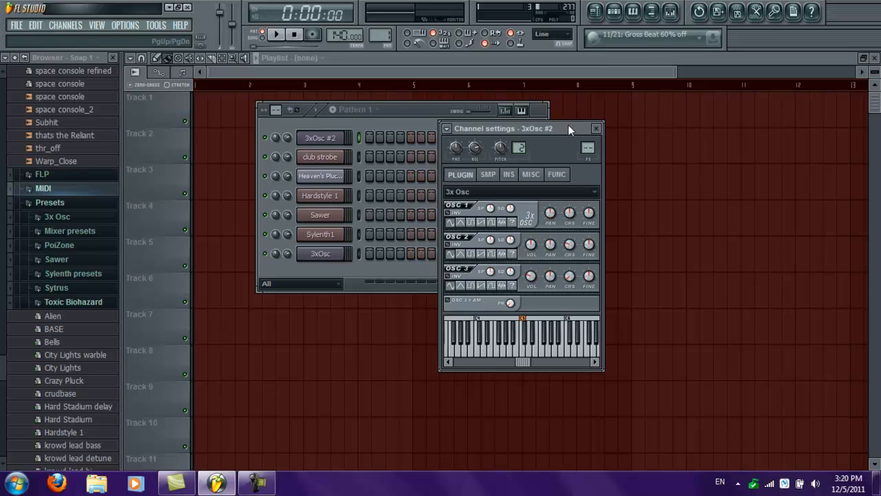
{"action": "left_click_drag", "start_coordinate": [568, 127], "coordinate": [534, 133]}
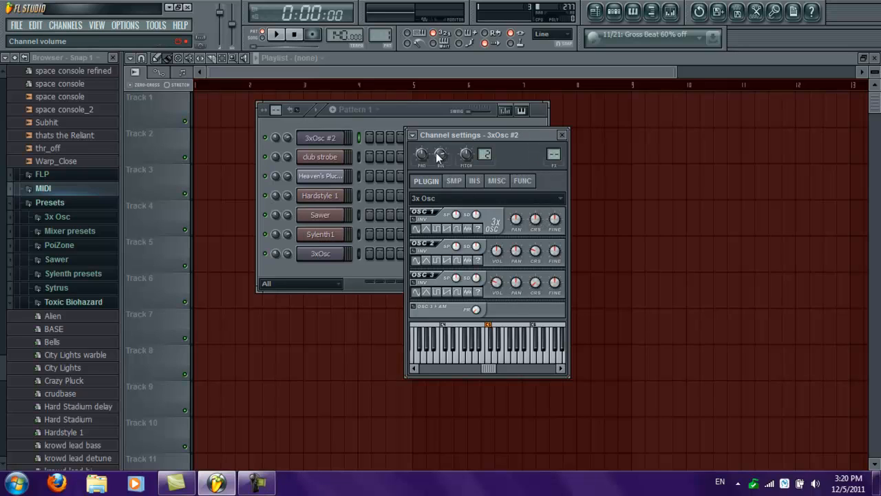
{"action": "left_click", "coordinate": [492, 358]}
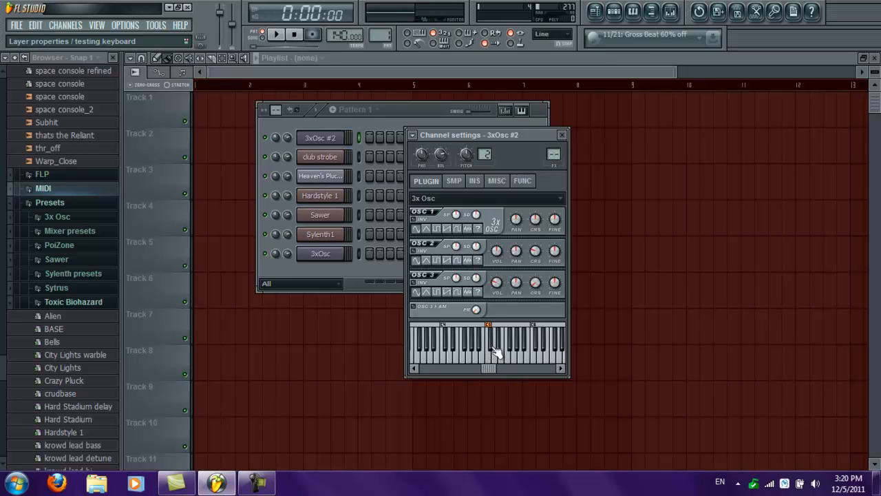
Audition the new 3x Osc channel with a note on its first step, and clear that step.
{"action": "left_click", "coordinate": [395, 108]}
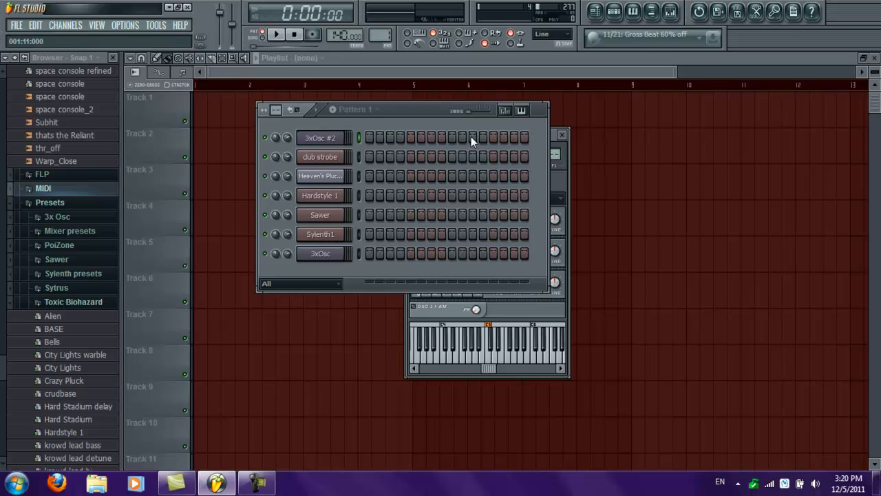
{"action": "left_click", "coordinate": [369, 138]}
{"action": "right_click", "coordinate": [334, 140]}
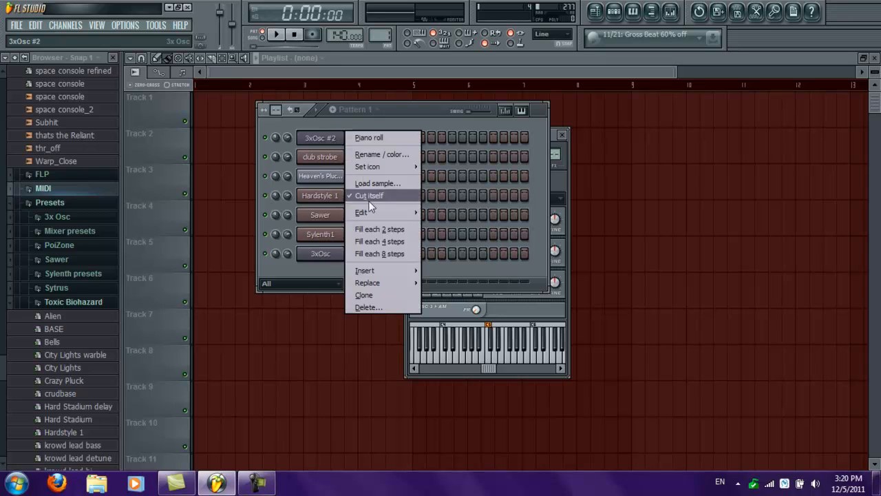
{"action": "left_click", "coordinate": [371, 242]}
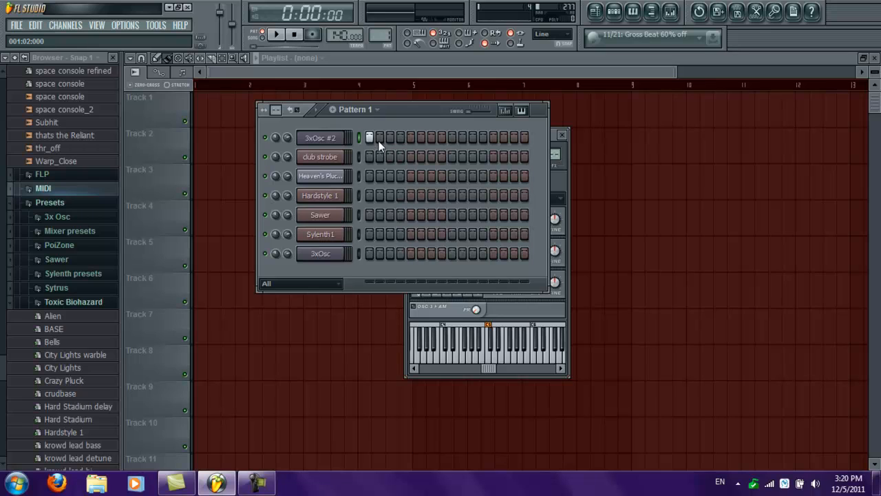
{"action": "key", "text": "space"}
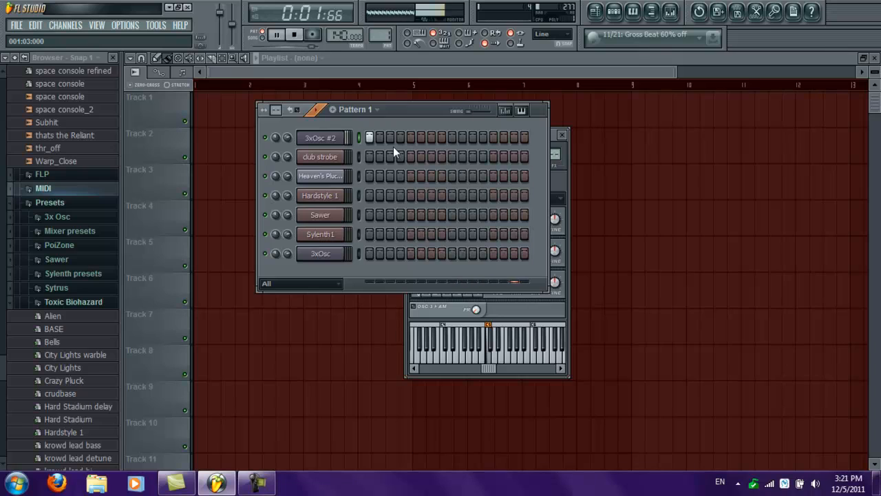
{"action": "key", "text": "space"}
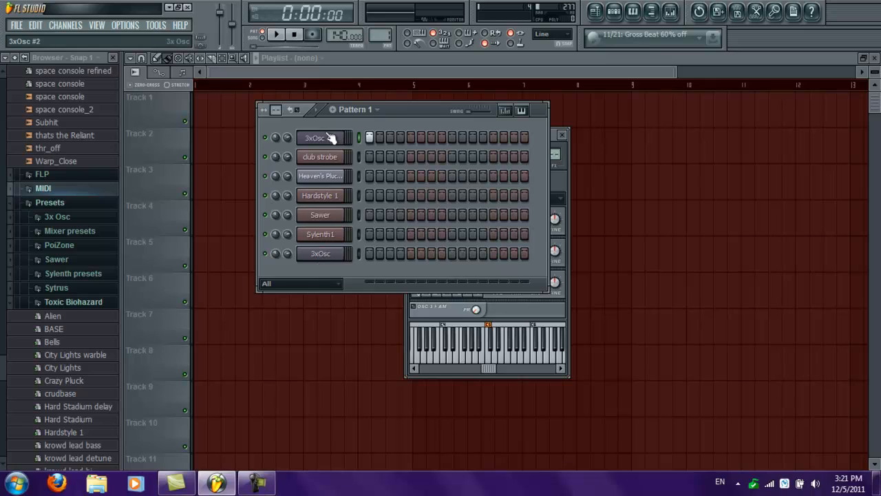
{"action": "left_click", "coordinate": [369, 137]}
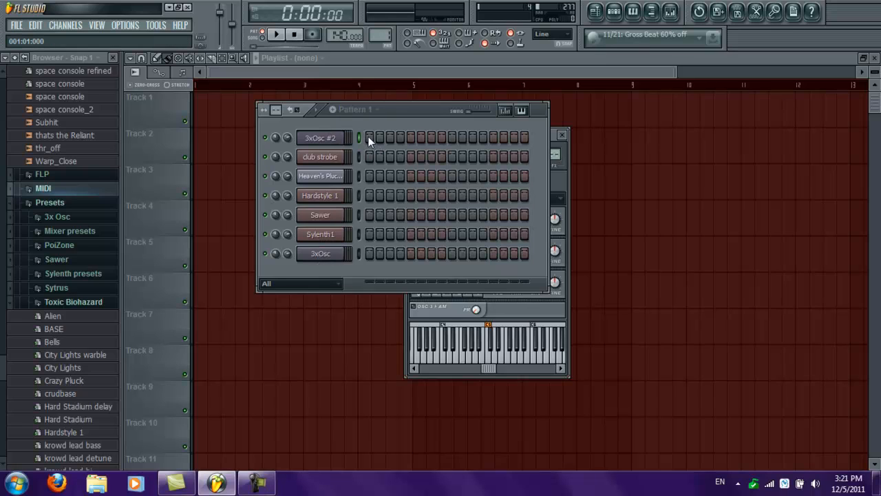
Load the Analog dreamz preset from the 3x Osc channel presets onto the new 3x Osc channel.
{"action": "scroll", "coordinate": [5, 354], "scroll_direction": "up", "scroll_amount": 3}
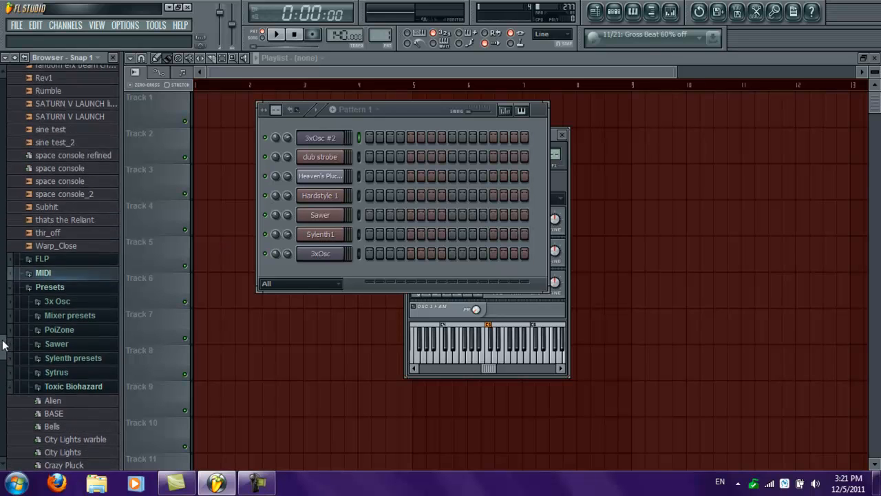
{"action": "left_click_drag", "start_coordinate": [2, 344], "coordinate": [31, 141]}
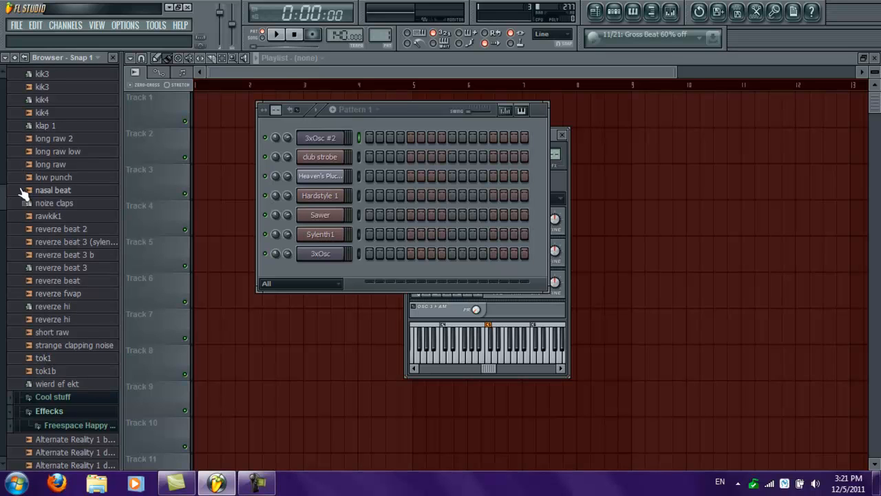
{"action": "left_click_drag", "start_coordinate": [2, 206], "coordinate": [3, 92]}
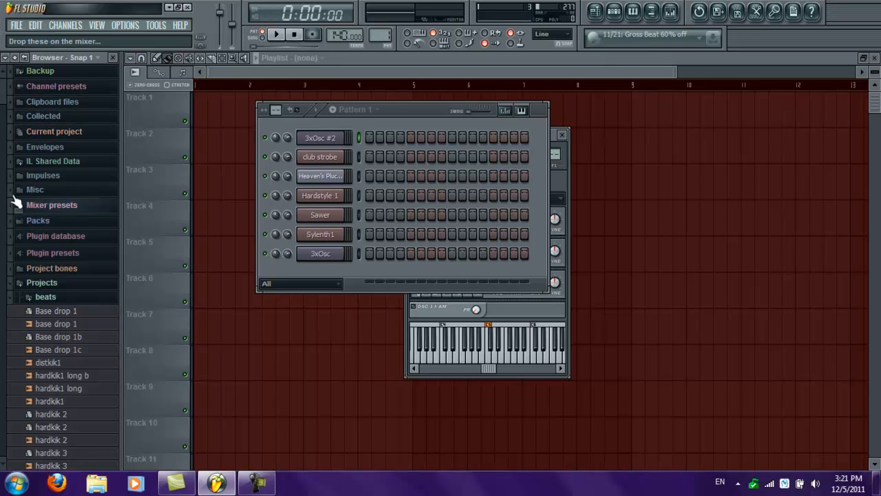
{"action": "left_click", "coordinate": [14, 88]}
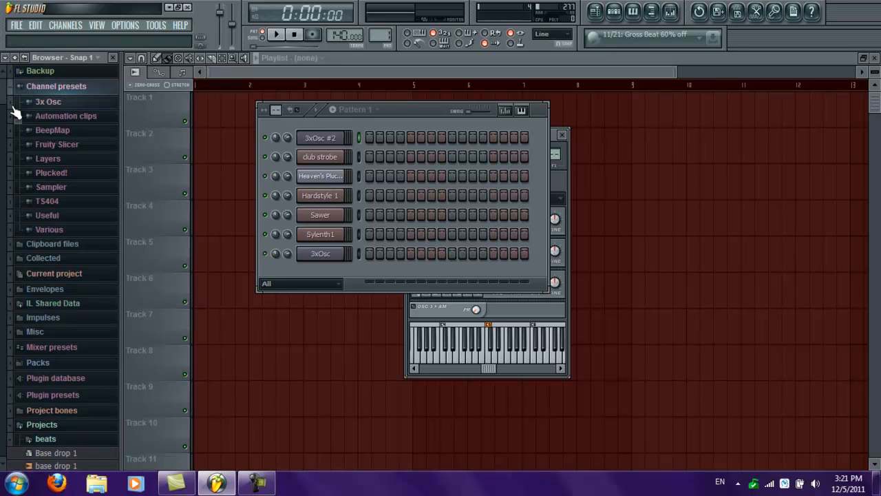
{"action": "left_click", "coordinate": [14, 103]}
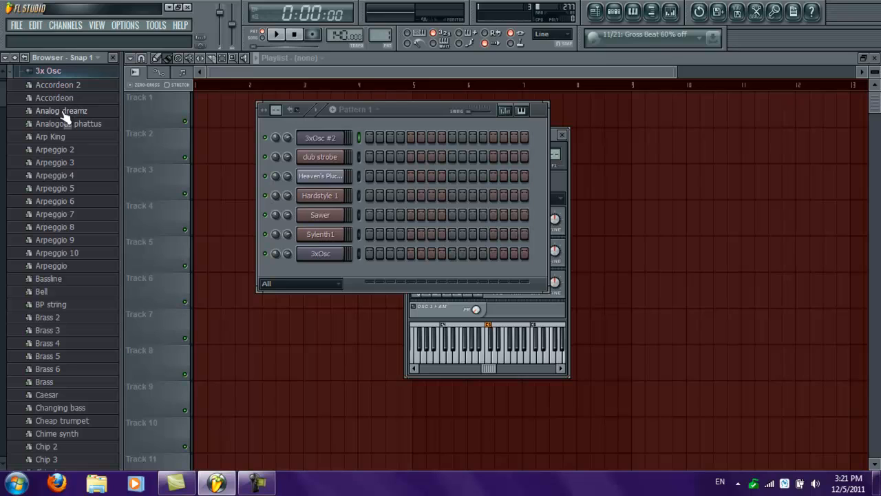
{"action": "left_click_drag", "start_coordinate": [63, 113], "coordinate": [320, 140]}
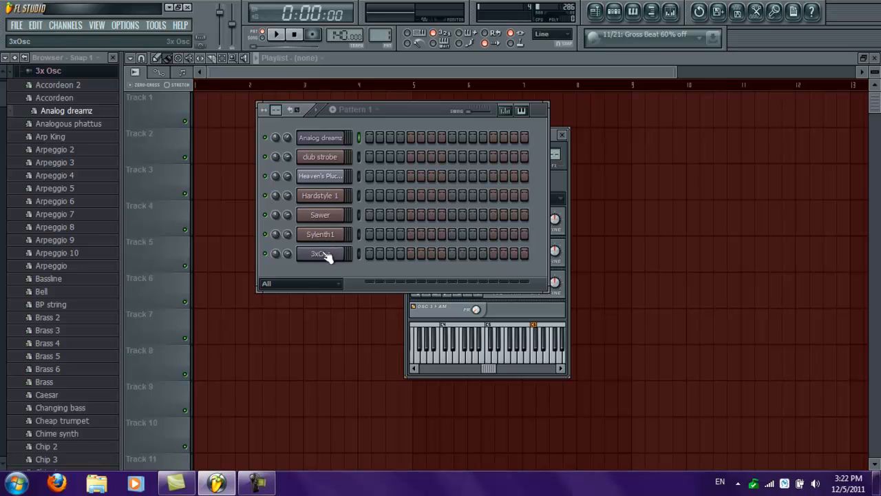
Audition the Analog dreamz channel with a note on its first step, and remove that note.
{"action": "left_click", "coordinate": [369, 136]}
{"action": "key", "text": "space"}
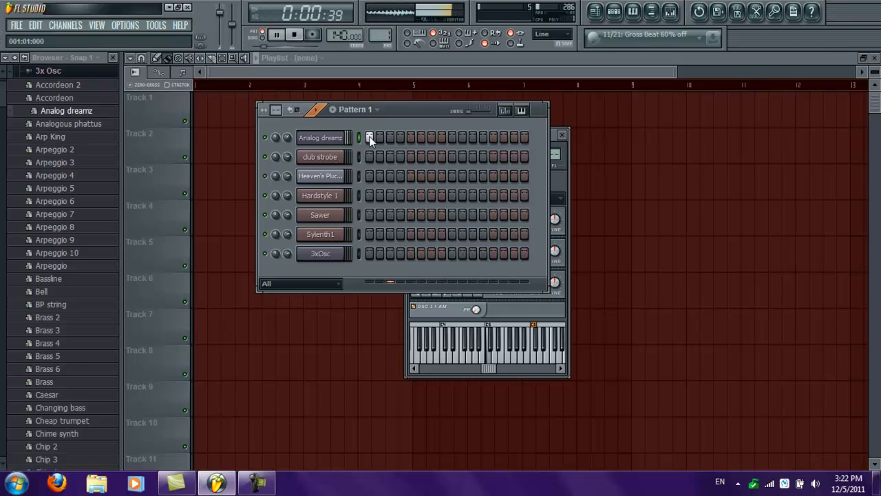
{"action": "key", "text": "space"}
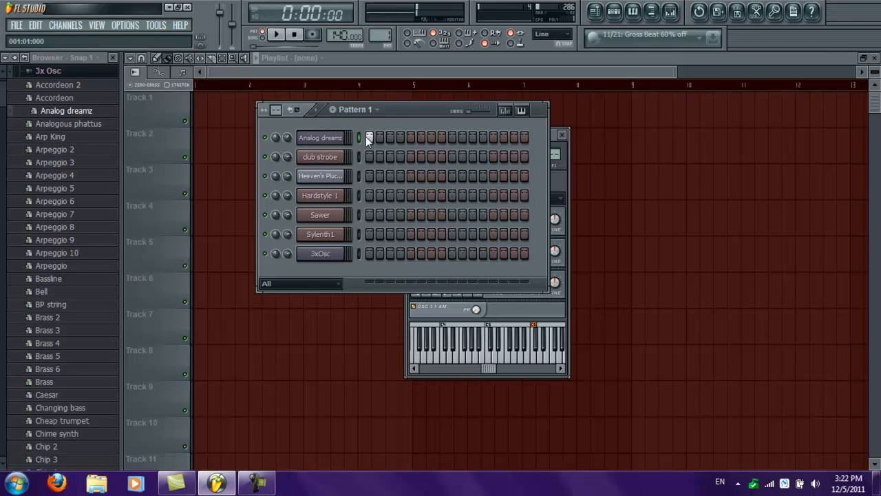
{"action": "left_click", "coordinate": [369, 137]}
{"action": "mouse_move", "coordinate": [4, 97]}
{"action": "left_mouse_down"}
{"action": "mouse_move", "coordinate": [5, 182]}
{"action": "mouse_move", "coordinate": [7, 89]}
{"action": "left_mouse_up"}
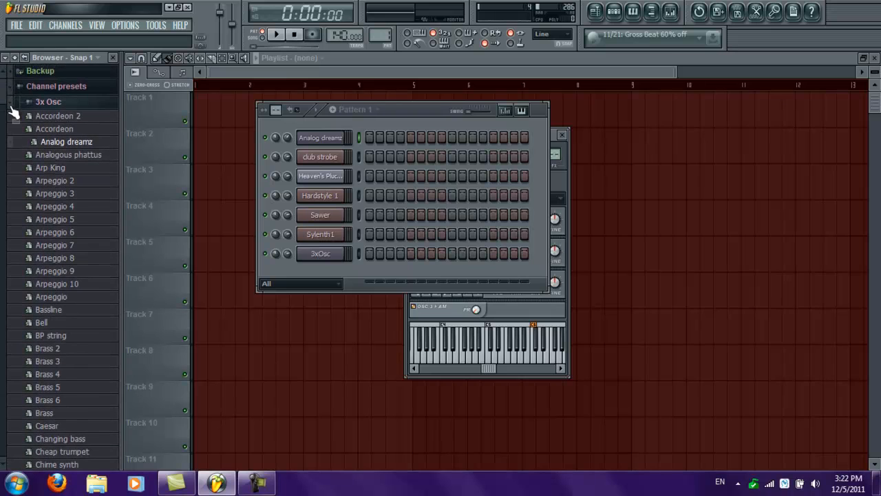
Collapse the 3x Osc presets and look through the Misc and Packs folders in the browser, closing each again.
{"action": "left_click", "coordinate": [10, 103]}
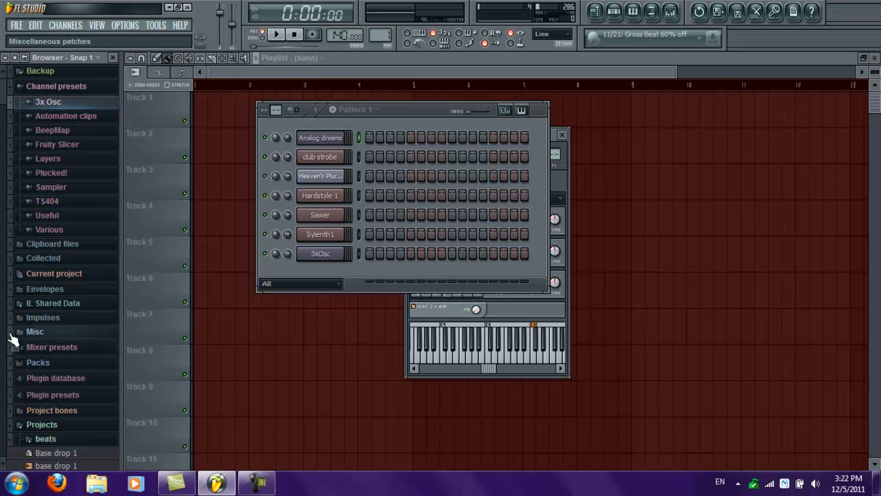
{"action": "left_click", "coordinate": [10, 334]}
{"action": "left_click", "coordinate": [10, 335]}
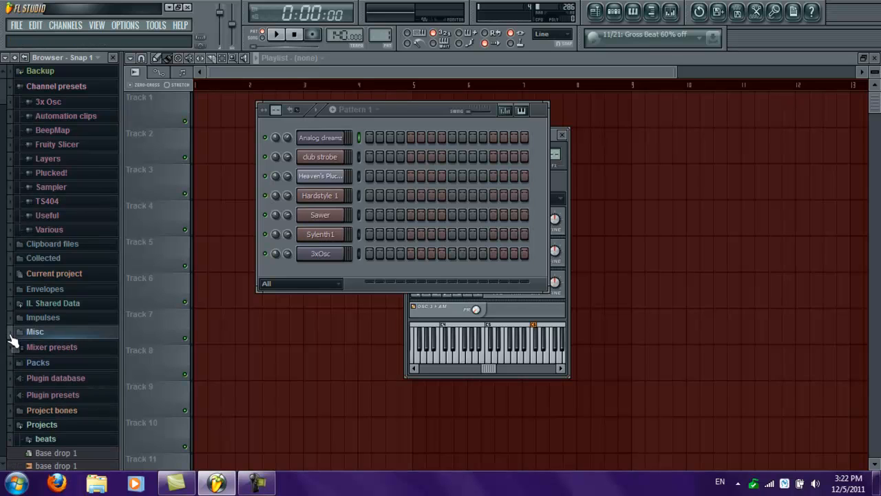
{"action": "left_click", "coordinate": [14, 363]}
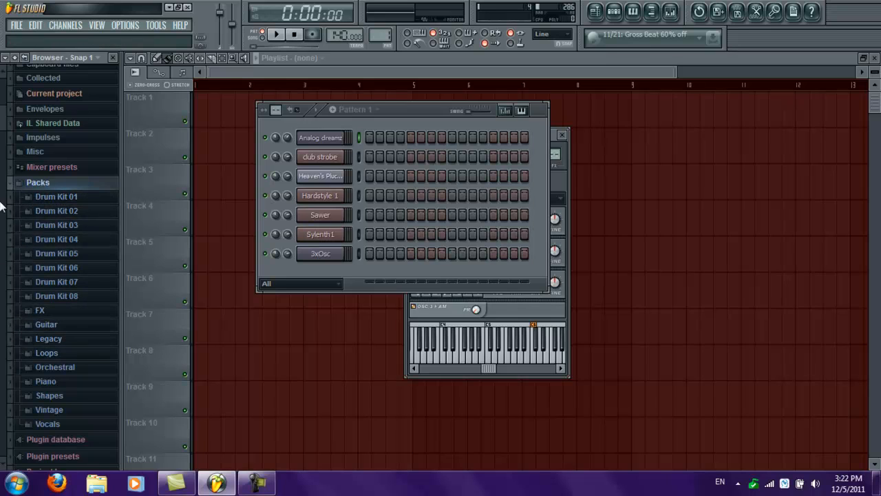
{"action": "left_click", "coordinate": [8, 183]}
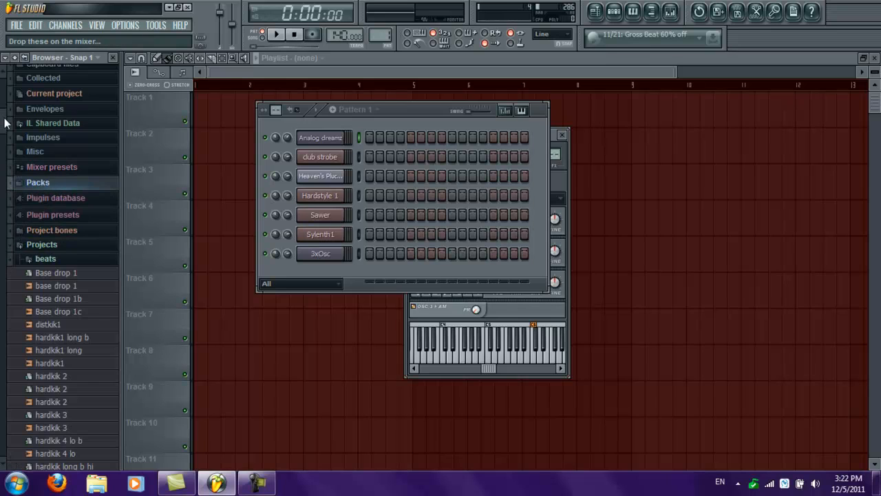
Add kik4 and klap 1 from the beats project folder as new channels below the 3xOsc channel.
{"action": "scroll", "coordinate": [5, 124], "scroll_direction": "down", "scroll_amount": 9}
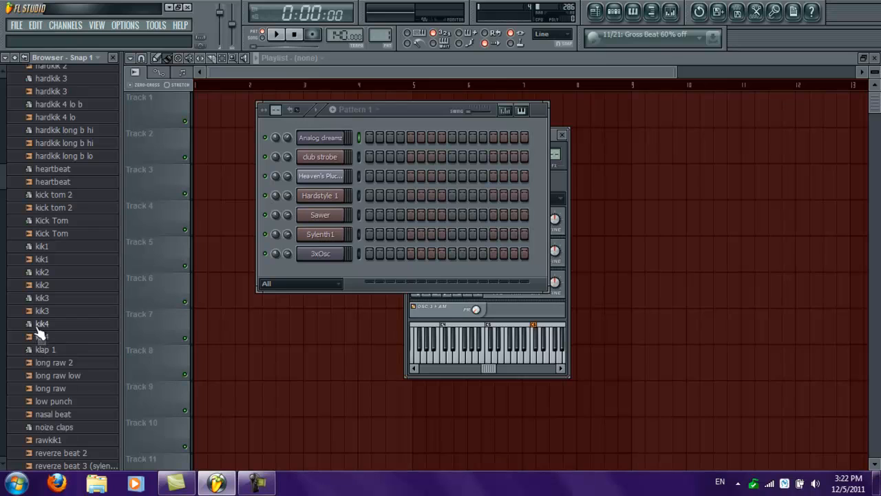
{"action": "left_click_drag", "start_coordinate": [45, 328], "coordinate": [322, 272]}
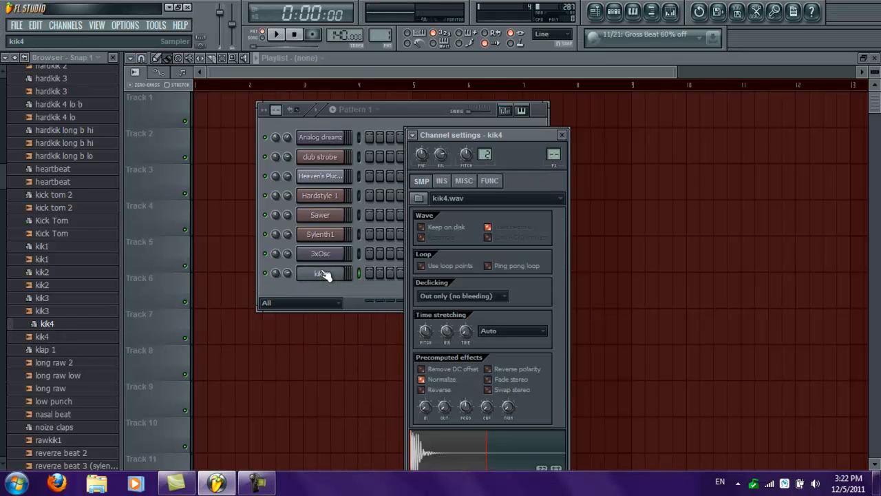
{"action": "left_click", "coordinate": [415, 104]}
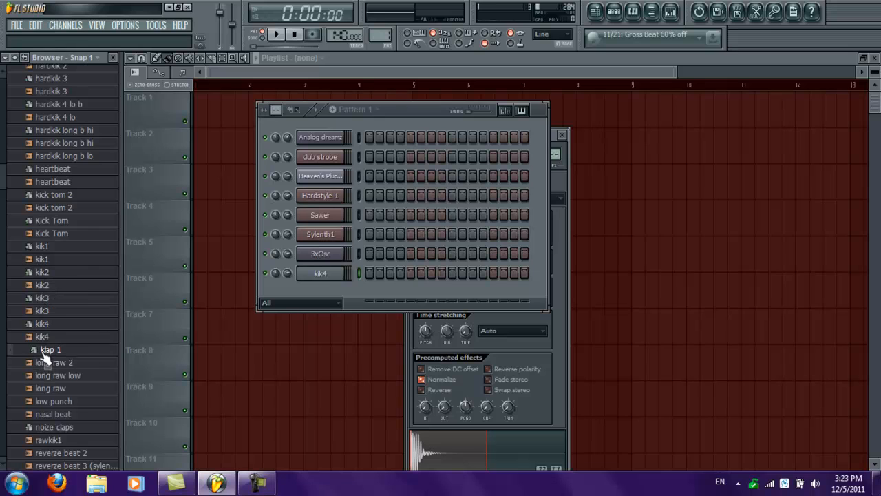
{"action": "left_click_drag", "start_coordinate": [43, 353], "coordinate": [318, 297]}
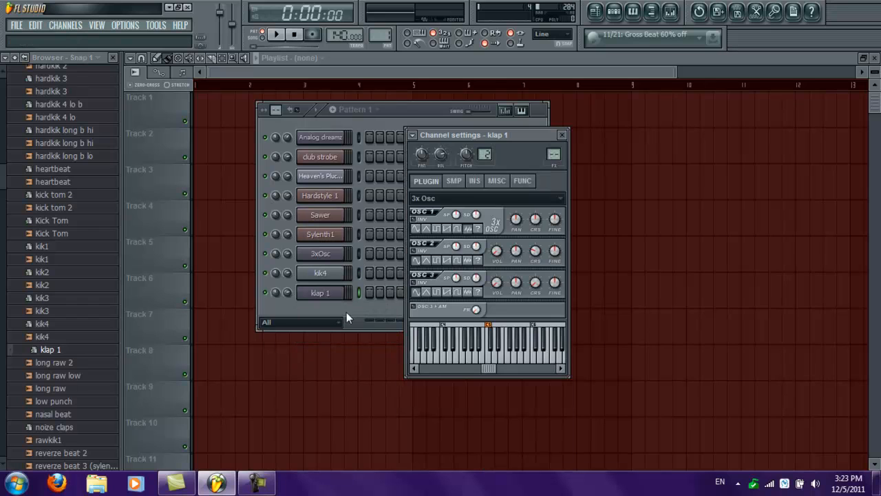
{"action": "left_click", "coordinate": [407, 110]}
Place kik4 hits on steps 1, 5, 9 and 13 and play the pattern back.
{"action": "left_click", "coordinate": [370, 273]}
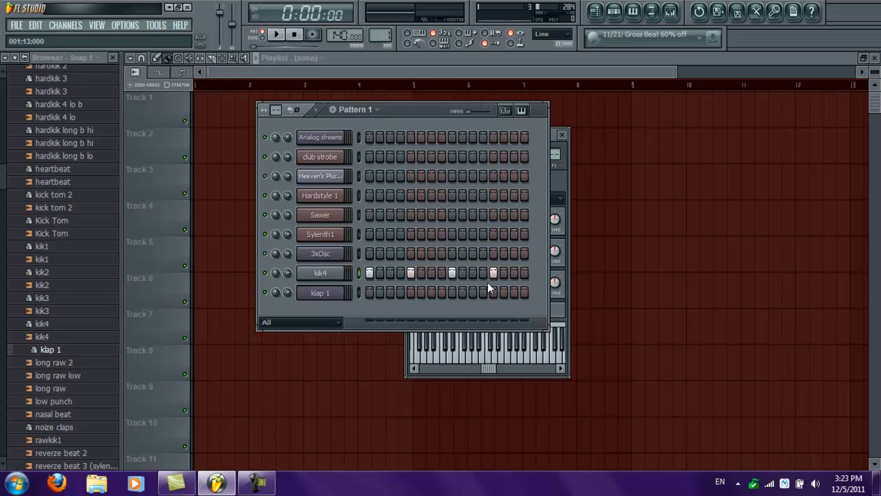
{"action": "left_click", "coordinate": [359, 272]}
{"action": "key", "text": "space"}
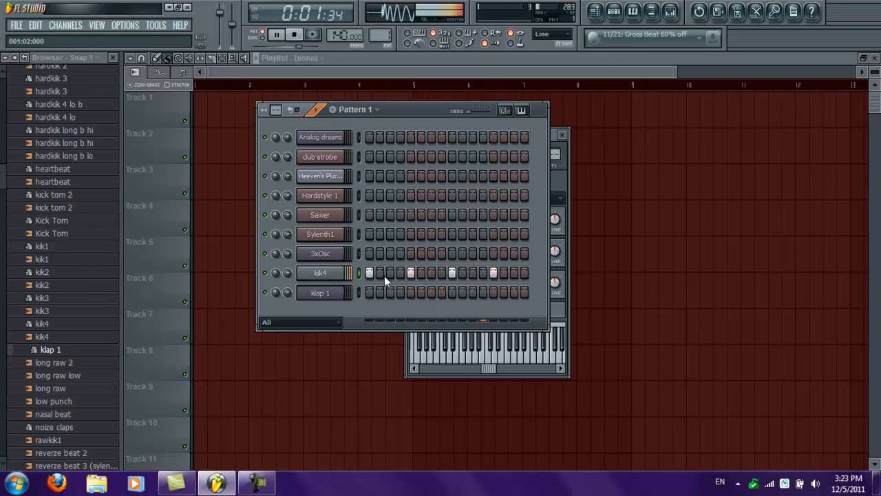
{"action": "key", "text": "space"}
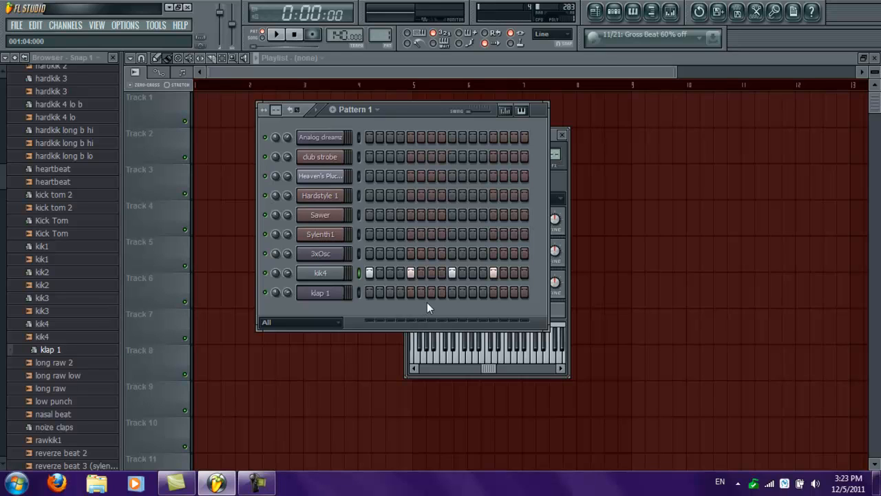
Place klap 1 hits on steps 3, 7, 11 and 15 and play the pattern with the kick.
{"action": "left_click", "coordinate": [390, 292]}
{"action": "left_click", "coordinate": [472, 294]}
{"action": "key", "text": "space"}
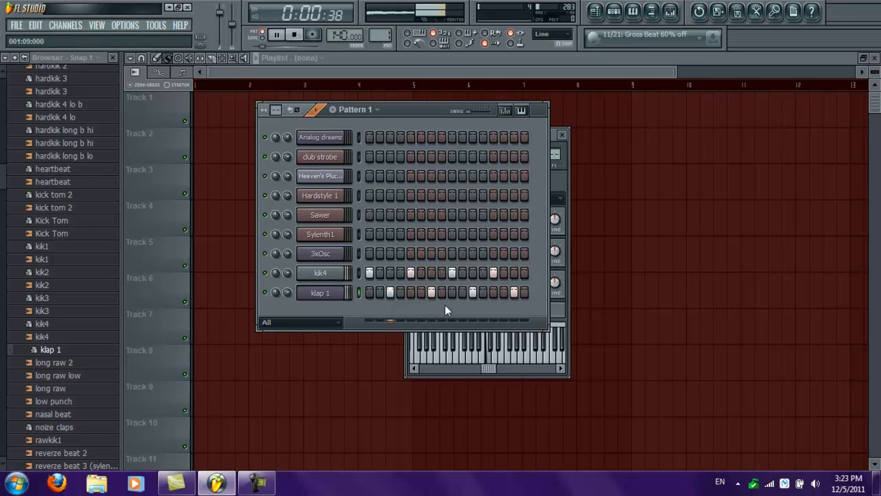
{"action": "key", "text": "space"}
Add an extra klap 1 hit on step 14 and play the pattern again.
{"action": "left_click", "coordinate": [504, 292]}
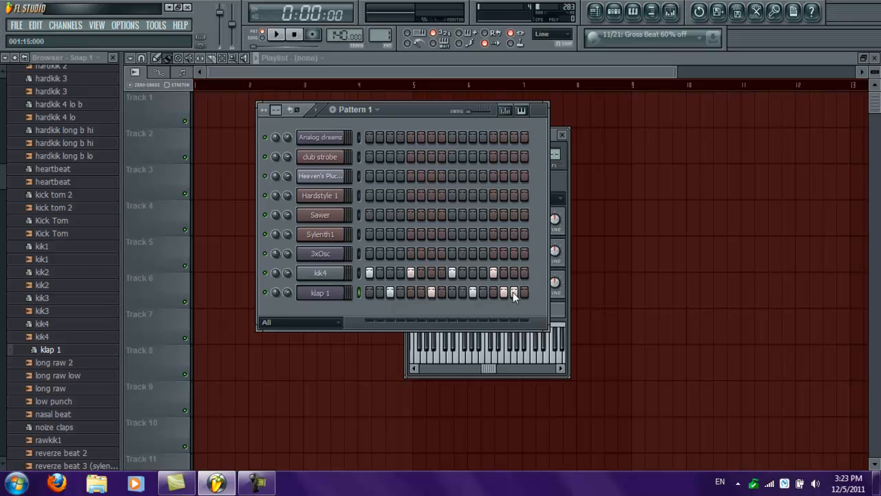
{"action": "key", "text": "space"}
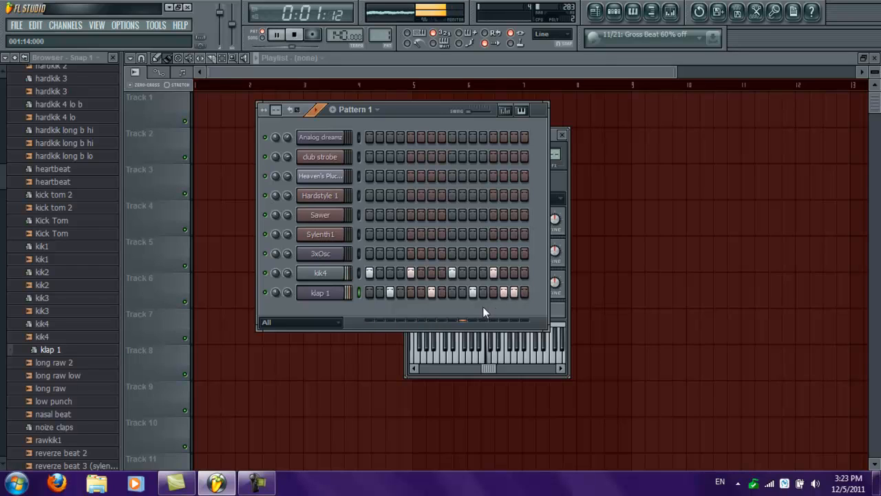
{"action": "key", "text": "space"}
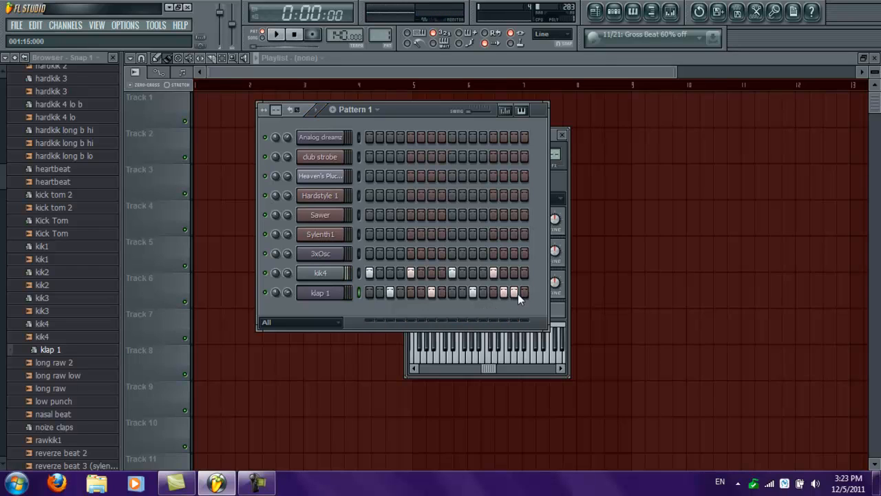
Clear all hits from the klap 1 and kik4 channels.
{"action": "right_click", "coordinate": [513, 293]}
{"action": "right_click", "coordinate": [503, 292]}
{"action": "right_click", "coordinate": [473, 292]}
{"action": "right_click", "coordinate": [431, 293]}
{"action": "right_click", "coordinate": [493, 272]}
{"action": "right_click", "coordinate": [452, 273]}
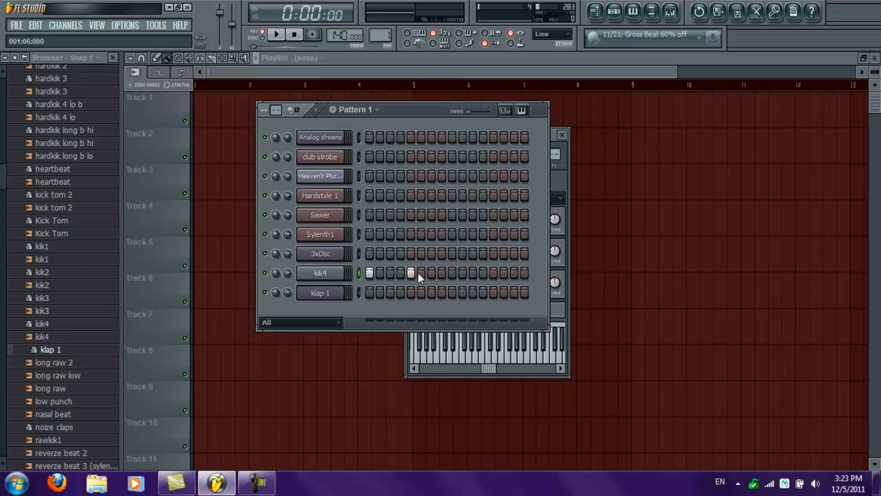
{"action": "right_click", "coordinate": [369, 271]}
Place a note on the first step of the kik4, klap 1, Sawer and Hardstyle 1 channels.
{"action": "left_click", "coordinate": [369, 272]}
{"action": "left_click", "coordinate": [369, 292]}
{"action": "left_click", "coordinate": [369, 215]}
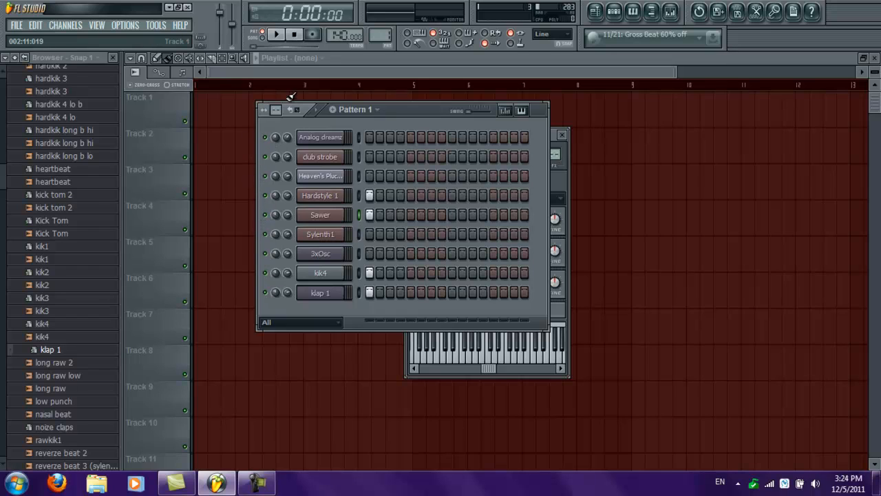
Mute and unmute the Analog dreamz channel, and play the pattern with all channels active.
{"action": "left_click", "coordinate": [265, 137]}
{"action": "left_click", "coordinate": [265, 137]}
{"action": "key", "text": "space"}
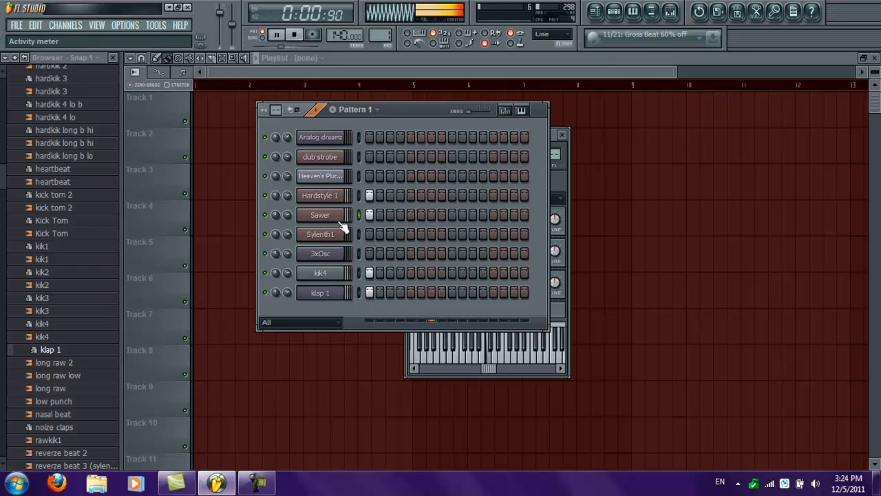
{"action": "key", "text": "space"}
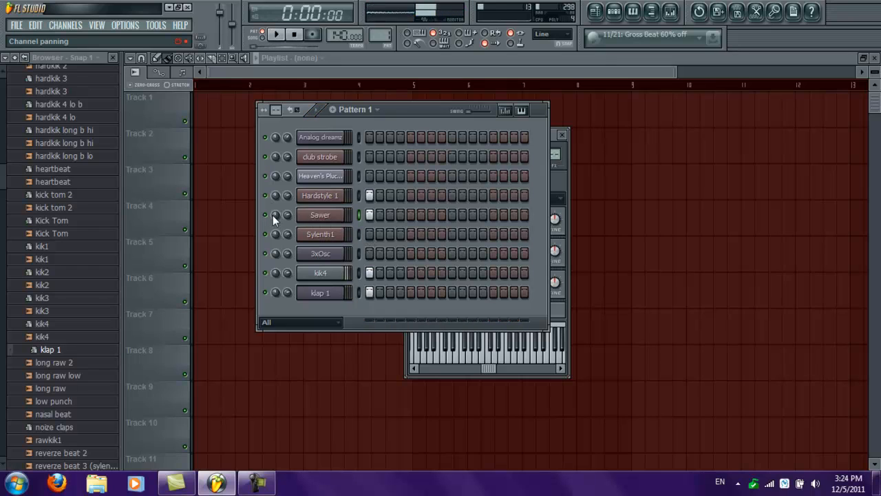
Mute the Sawer channel and play the pattern without it, and play it again with klap 1 muted as well.
{"action": "left_click", "coordinate": [265, 214]}
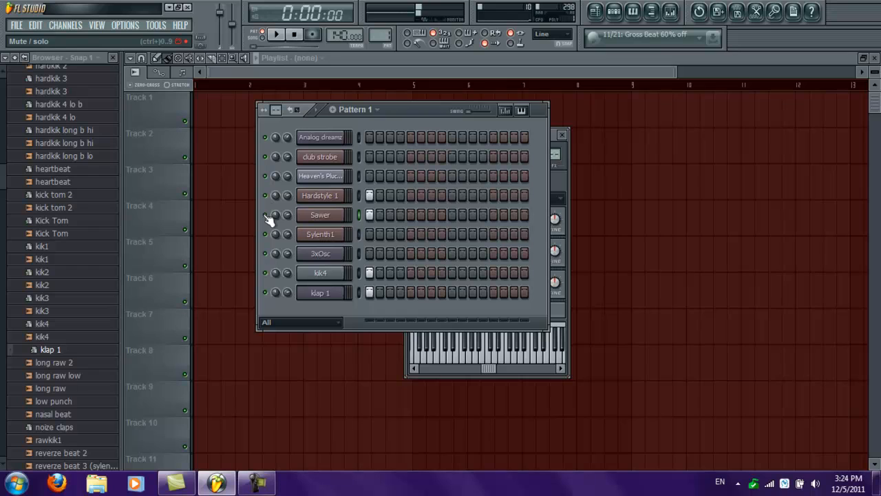
{"action": "key", "text": "space"}
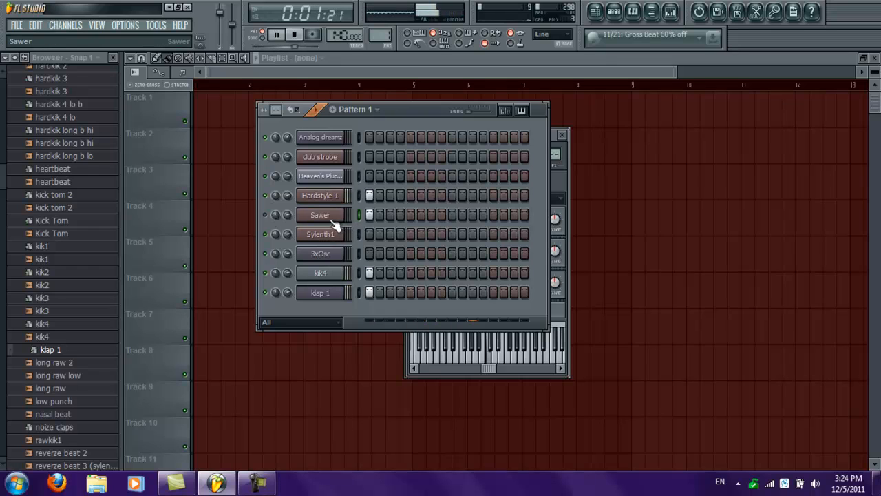
{"action": "key", "text": "space"}
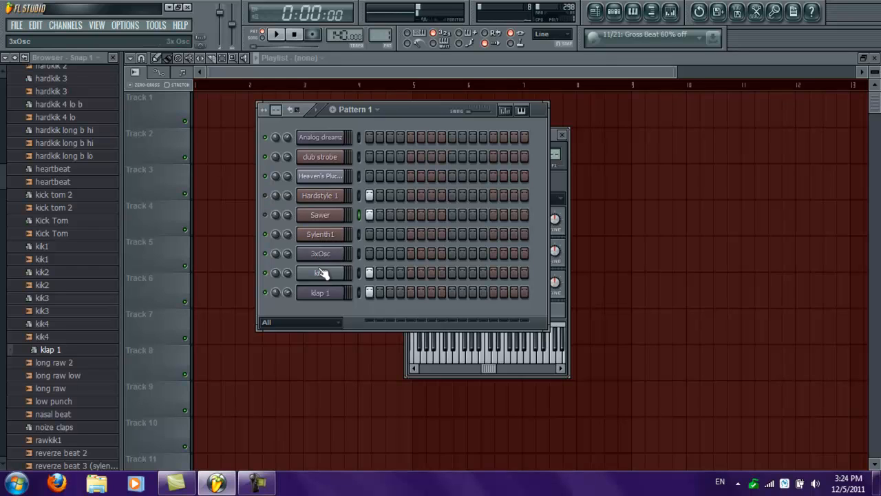
{"action": "key", "text": "space"}
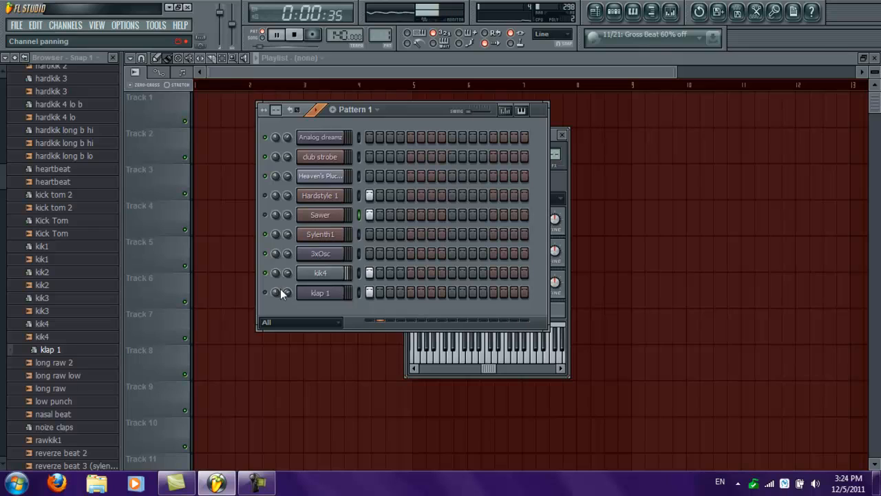
{"action": "key", "text": "space"}
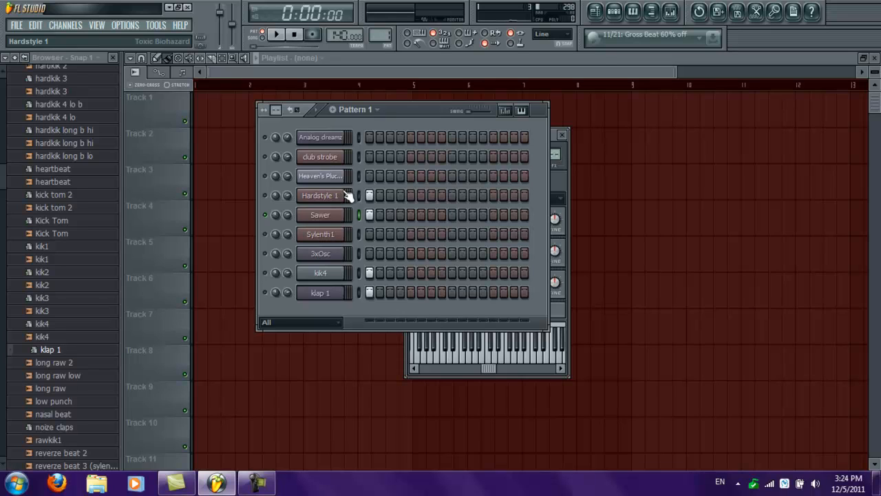
Audition the Sawer and Hardstyle 1 channels on their own by soloing each one, and unmute all channels at the end.
{"action": "key", "text": "space"}
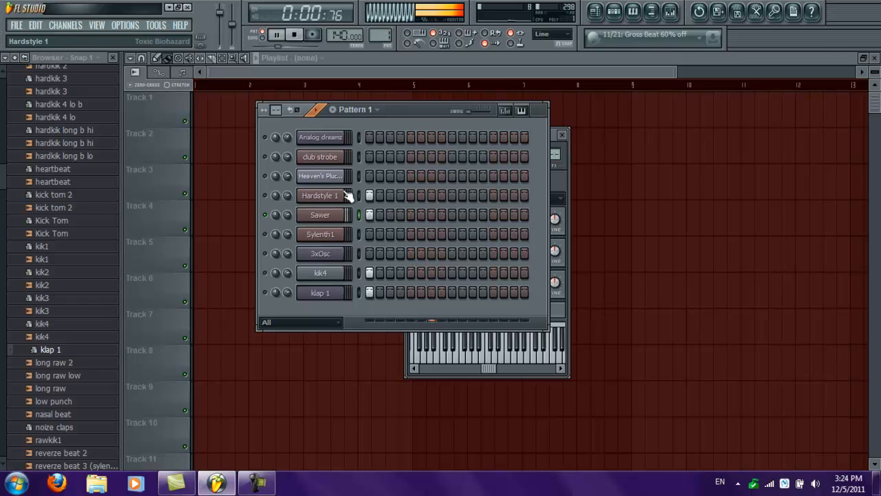
{"action": "key", "text": "space"}
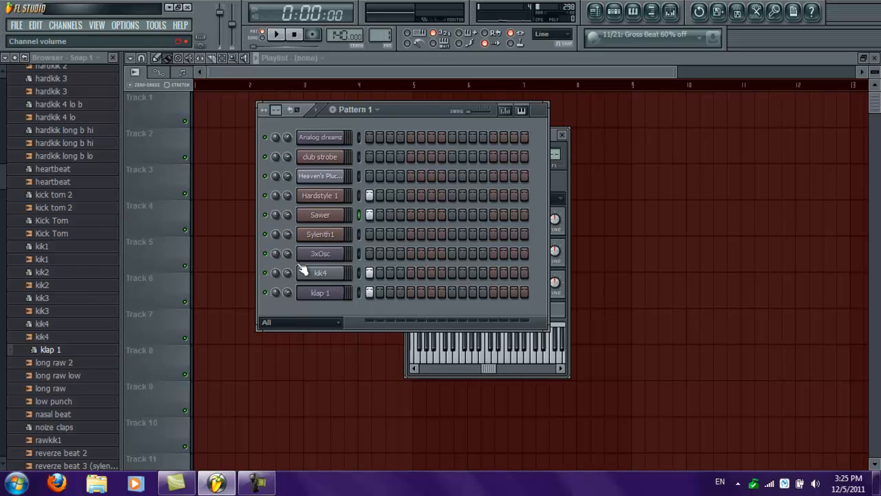
{"action": "right_click", "coordinate": [265, 196]}
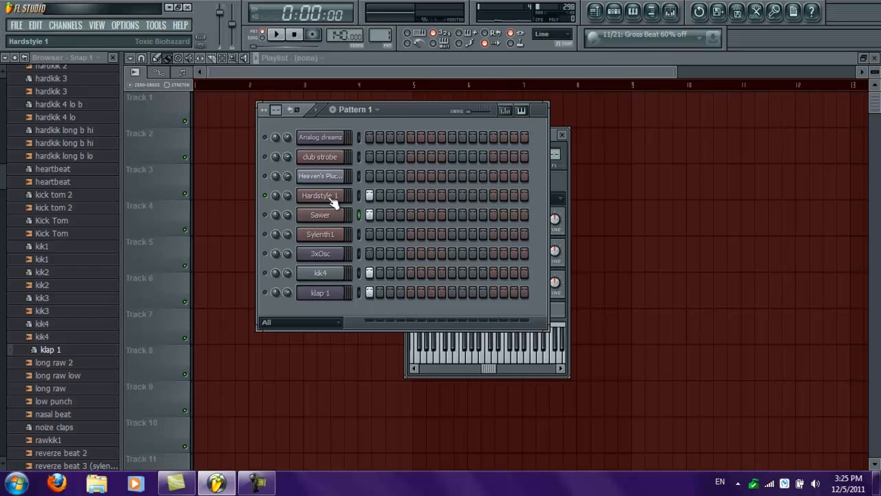
{"action": "key", "text": "space"}
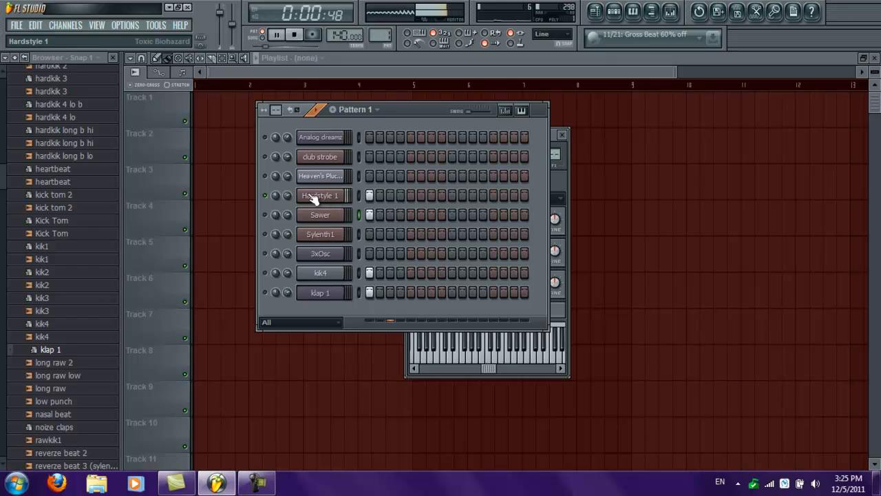
{"action": "right_click", "coordinate": [266, 216]}
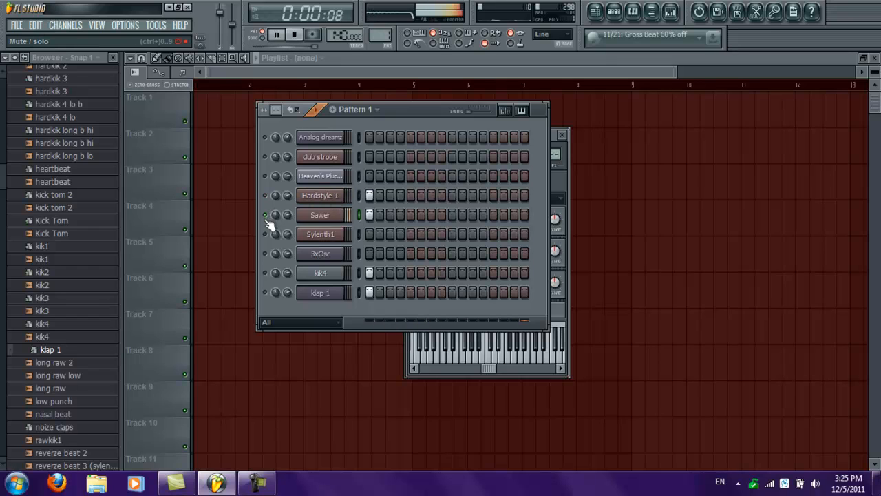
{"action": "key", "text": "space"}
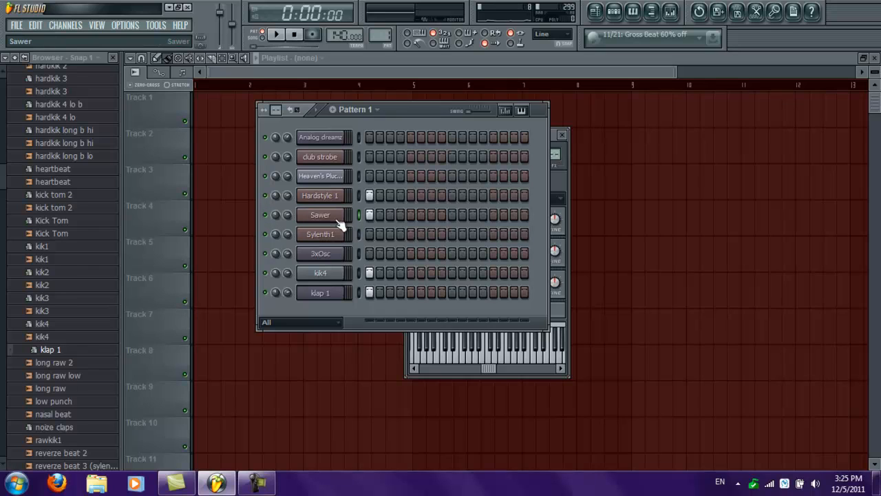
Switch the channel selection back and forth between Heaven's Pluc... and Sawer.
{"action": "left_click", "coordinate": [359, 176]}
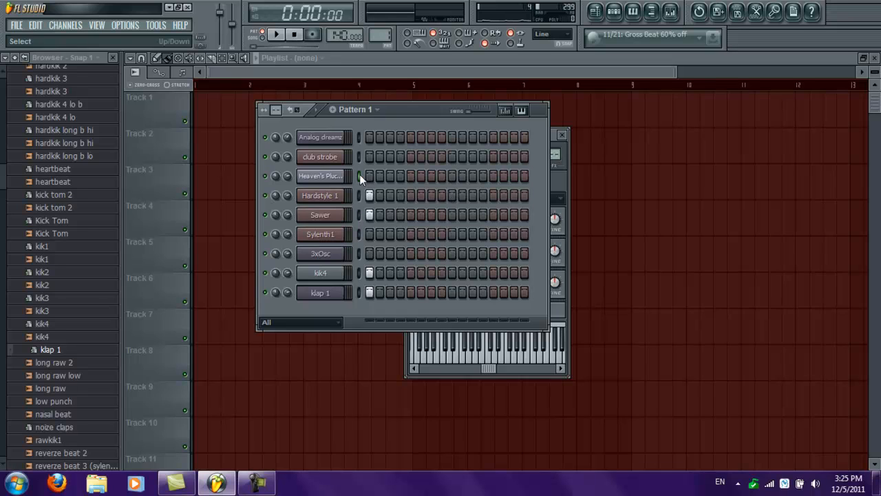
{"action": "right_click", "coordinate": [358, 215]}
{"action": "left_click", "coordinate": [359, 215]}
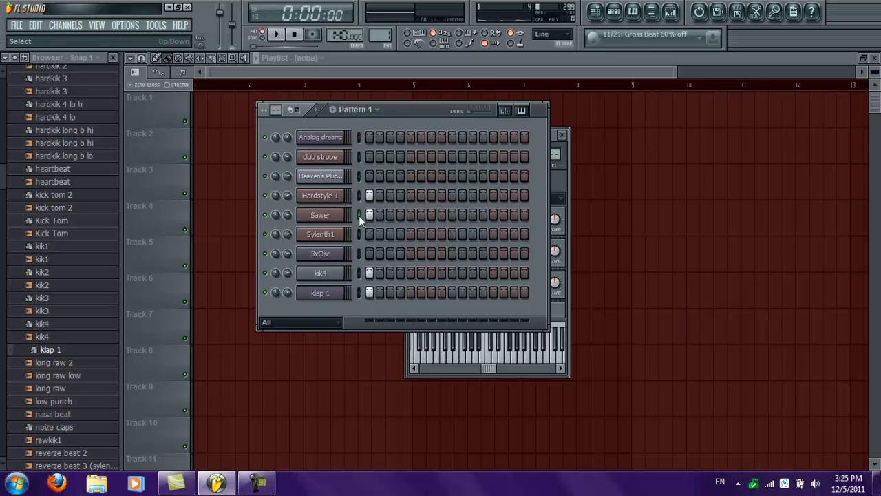
{"action": "left_click", "coordinate": [359, 177]}
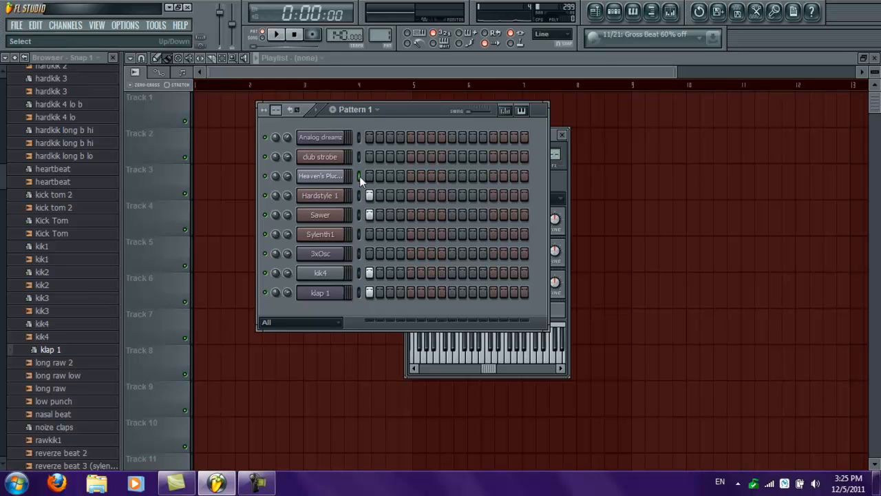
Demonstrate selecting single and multiple channels with Sylenth1, Sawer and Heaven's Pluc..., and finish with only Analog dreamz selected.
{"action": "left_click", "coordinate": [359, 233]}
{"action": "right_click", "coordinate": [359, 234]}
{"action": "left_click", "coordinate": [359, 234]}
{"action": "left_click_drag", "start_coordinate": [361, 215], "coordinate": [362, 188]}
{"action": "right_click", "coordinate": [360, 176]}
{"action": "right_click", "coordinate": [358, 216]}
{"action": "mouse_move", "coordinate": [322, 140]}
{"action": "left_mouse_down"}
{"action": "mouse_move", "coordinate": [324, 220]}
{"action": "mouse_move", "coordinate": [324, 143]}
{"action": "left_mouse_up"}
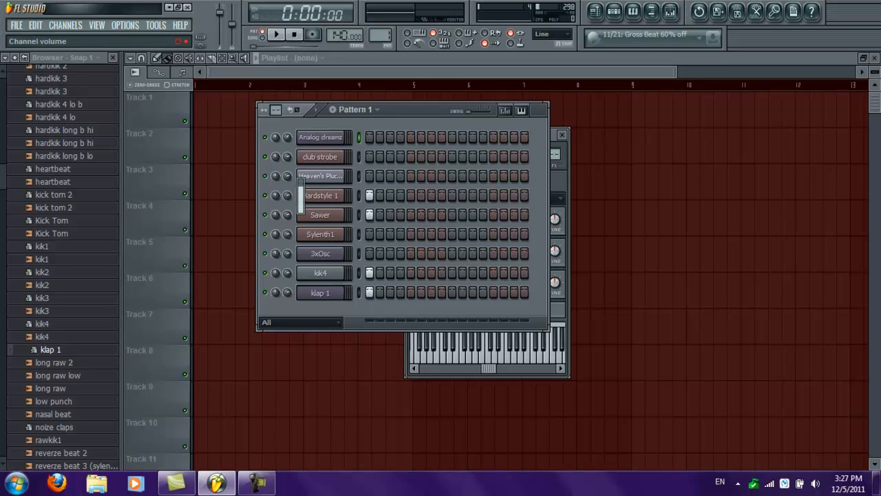
Vary the volume of the Hardstyle 1 channel down and up.
{"action": "left_click_drag", "start_coordinate": [286, 193], "coordinate": [285, 197]}
{"action": "left_click_drag", "start_coordinate": [287, 196], "coordinate": [289, 193]}
Solo the Heaven's Pluc... channel and switch the solo off again so all channels are active.
{"action": "right_click", "coordinate": [267, 178]}
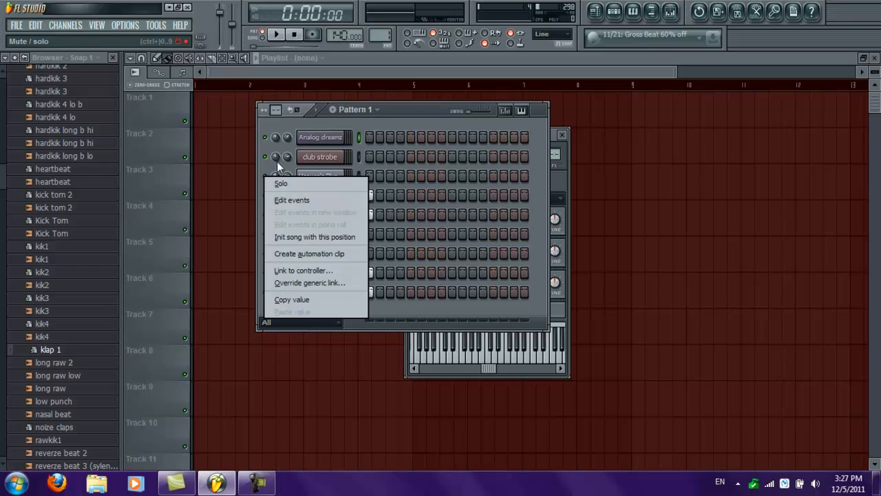
{"action": "left_click", "coordinate": [270, 174]}
{"action": "right_click", "coordinate": [267, 179]}
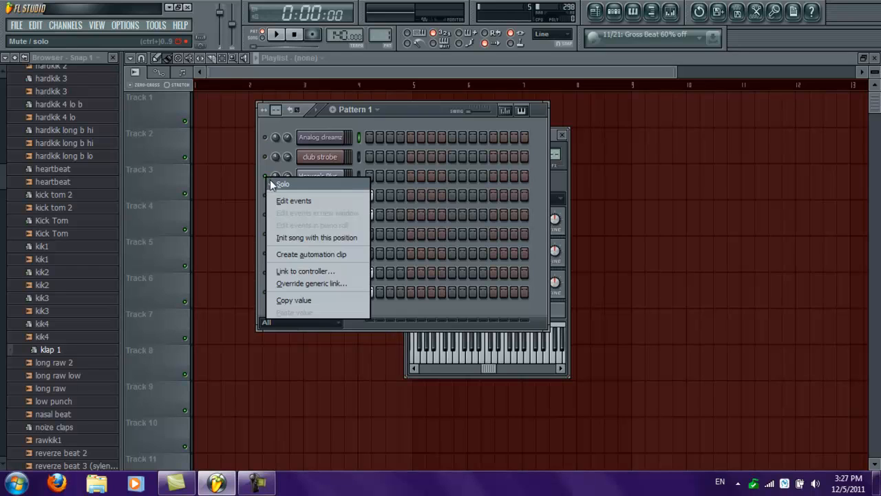
{"action": "left_click", "coordinate": [270, 180]}
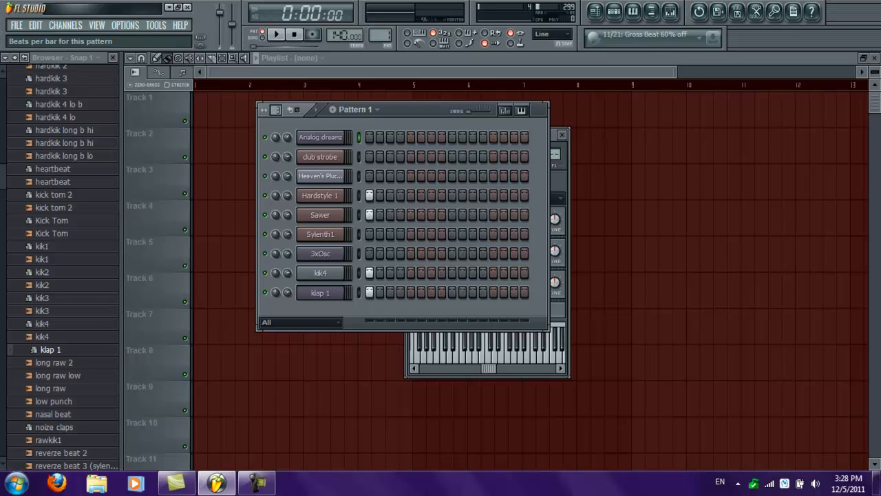
Increase Pattern 1's beats per bar to give each channel 24 steps, and reduce it back to 16 steps.
{"action": "left_click_drag", "start_coordinate": [276, 110], "coordinate": [277, 111]}
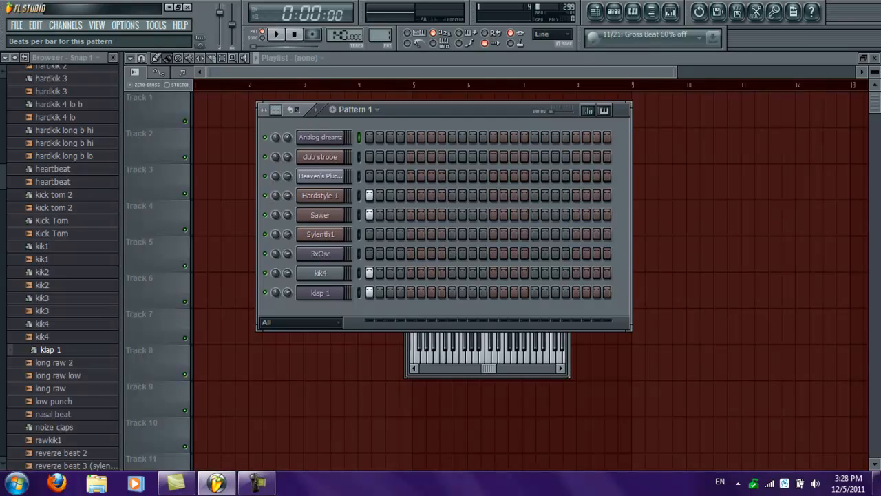
{"action": "left_click_drag", "start_coordinate": [276, 110], "coordinate": [277, 110]}
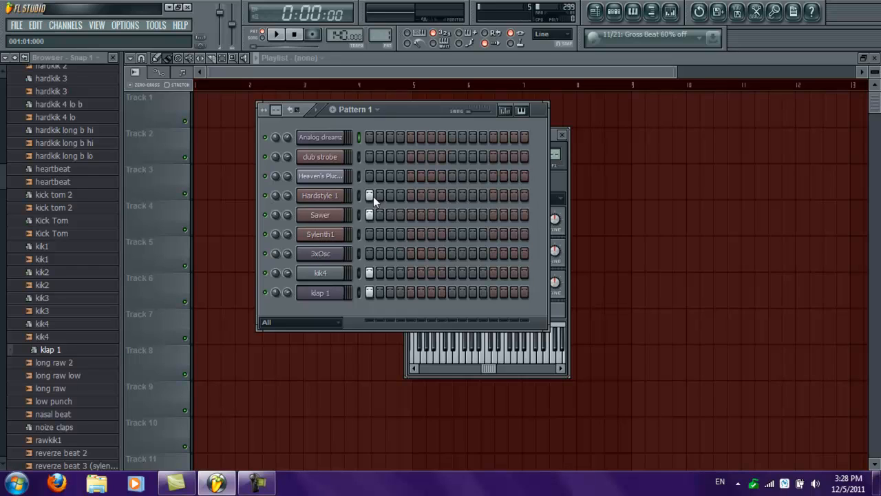
Select only Hardstyle 1 and, in the graph editor's Pan view, raise its first step's pan to the maximum, keeping that step on.
{"action": "left_click", "coordinate": [505, 112]}
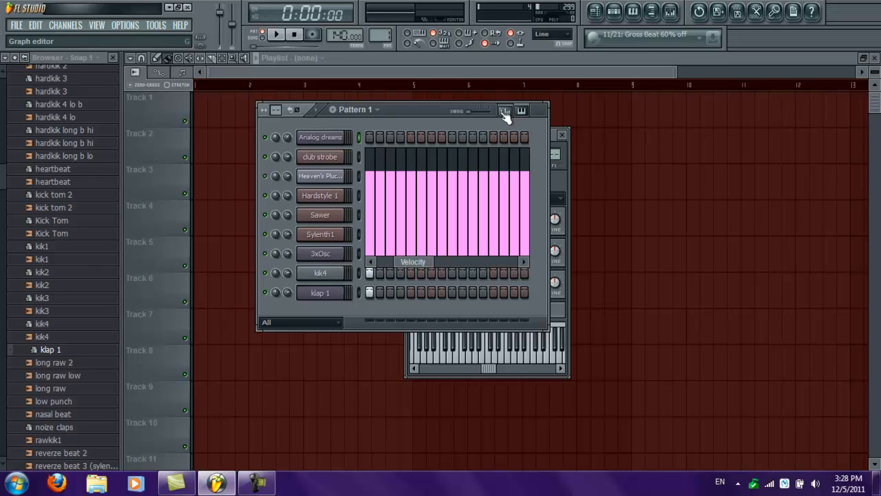
{"action": "left_click", "coordinate": [504, 112]}
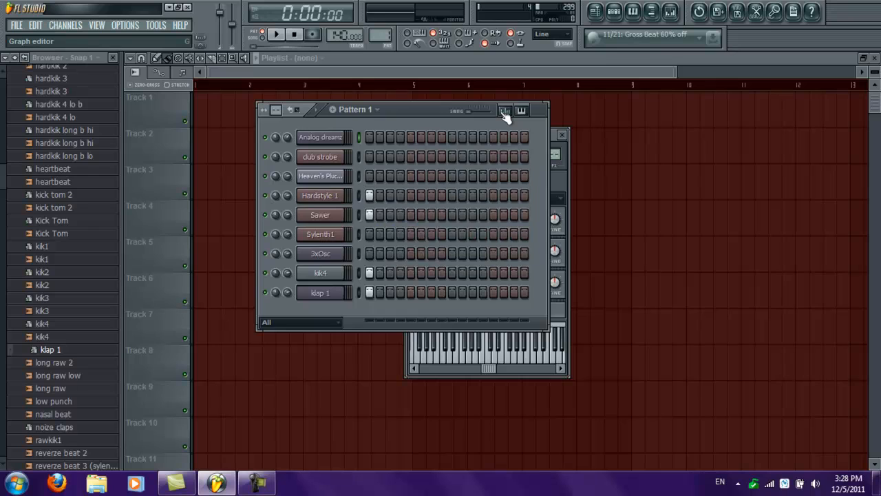
{"action": "left_click", "coordinate": [358, 195]}
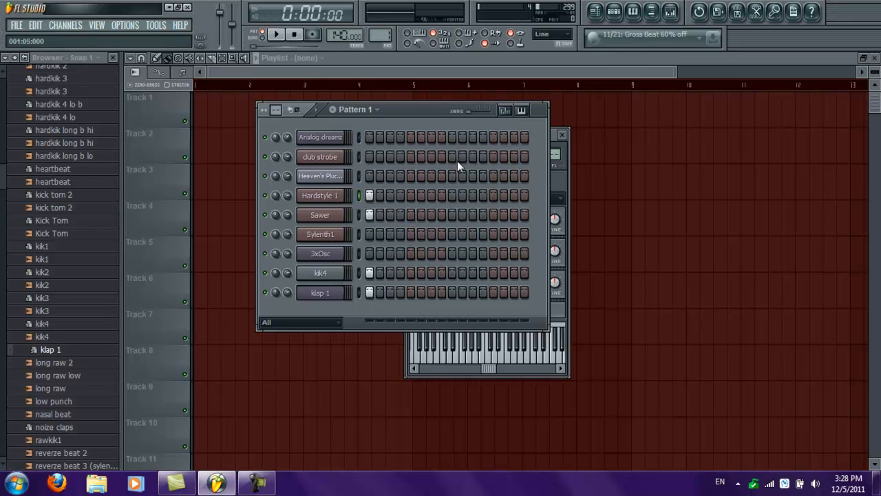
{"action": "left_click", "coordinate": [505, 111]}
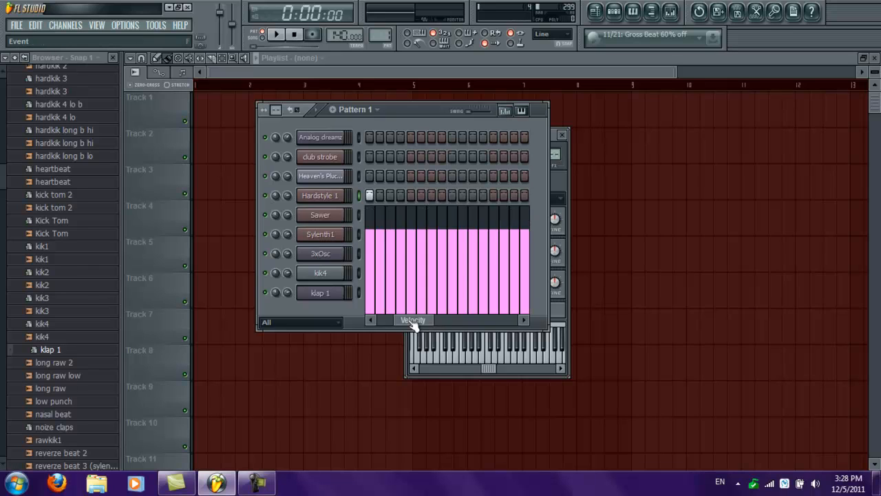
{"action": "left_click_drag", "start_coordinate": [413, 322], "coordinate": [394, 328]}
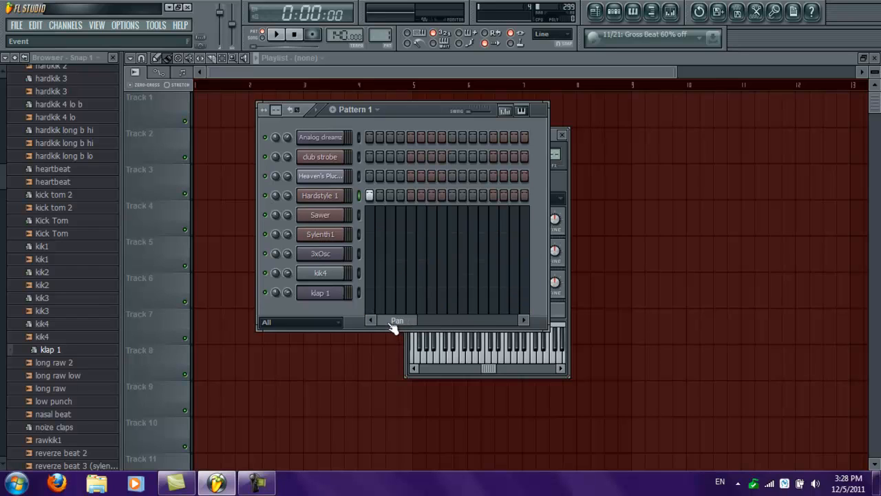
{"action": "left_click_drag", "start_coordinate": [370, 249], "coordinate": [367, 200]}
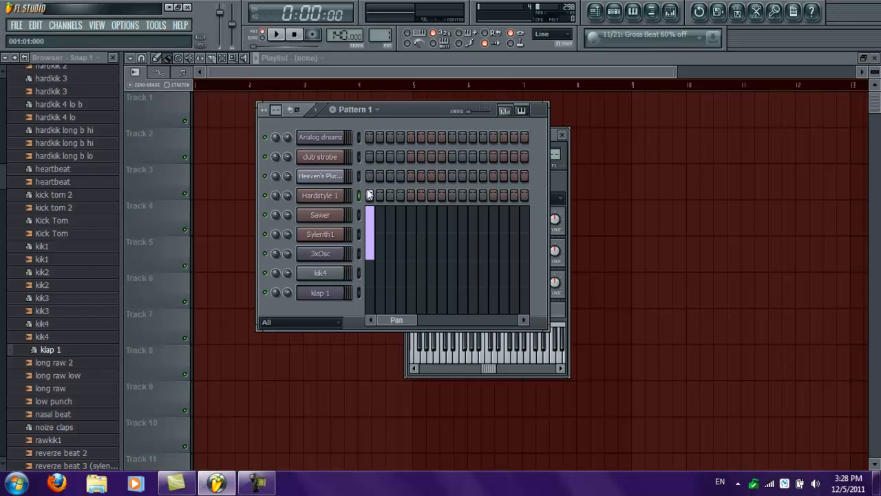
{"action": "left_click", "coordinate": [369, 195]}
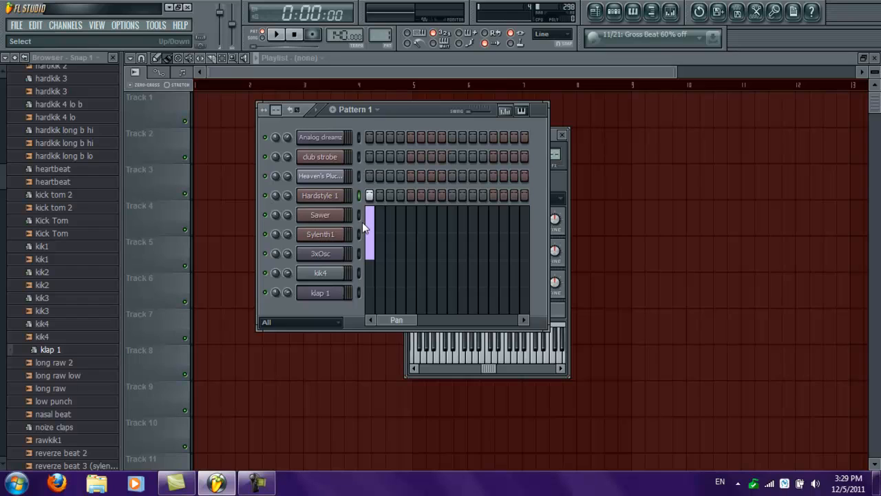
Solo Hardstyle 1, play the pattern while returning its first step's pan to centre, and stop playback and close the graph editor.
{"action": "left_click", "coordinate": [265, 196]}
{"action": "key", "text": "space"}
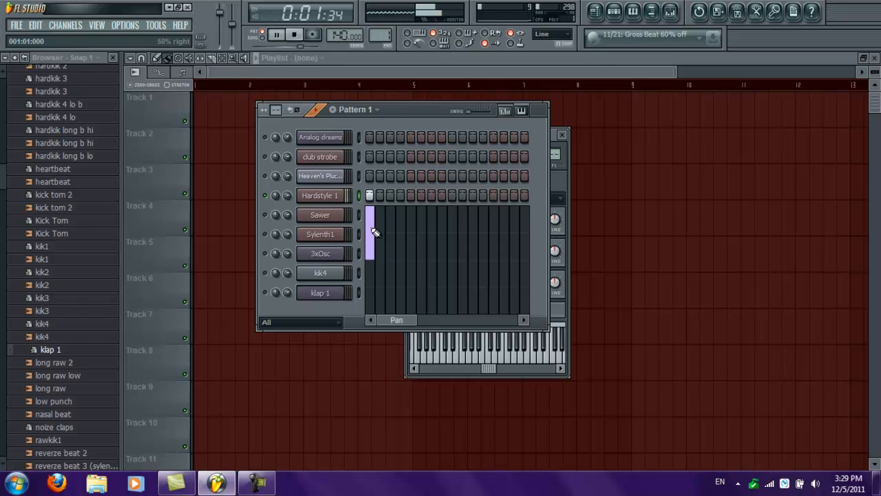
{"action": "left_click_drag", "start_coordinate": [372, 214], "coordinate": [374, 260]}
{"action": "key", "text": "space"}
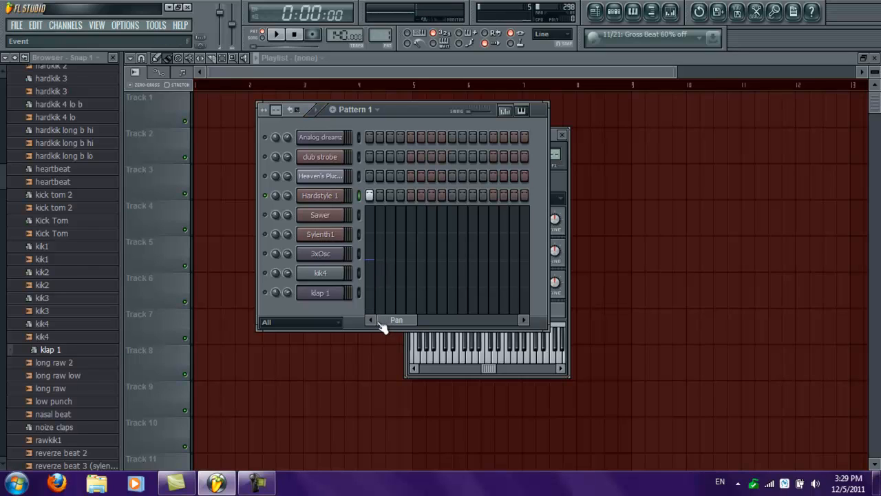
{"action": "left_click", "coordinate": [507, 111]}
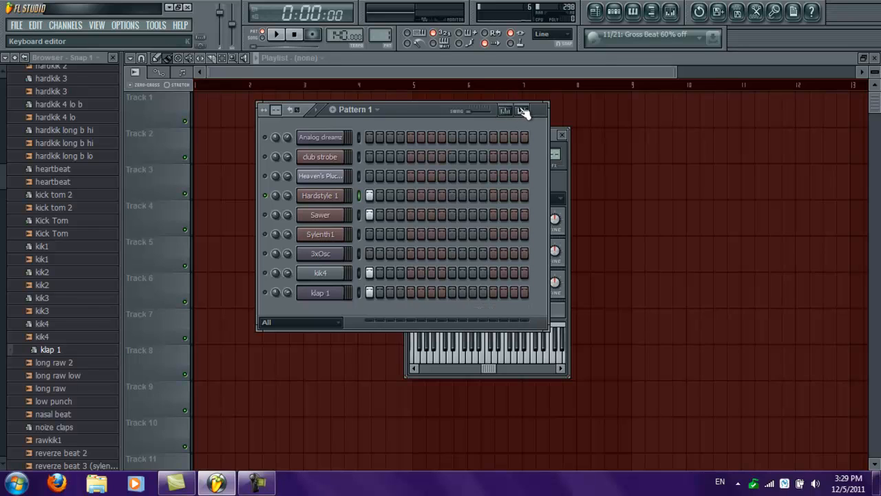
Try different notes for Hardstyle 1's first step in the keyboard editor, return it to the default note, and close the editor.
{"action": "left_click", "coordinate": [523, 112]}
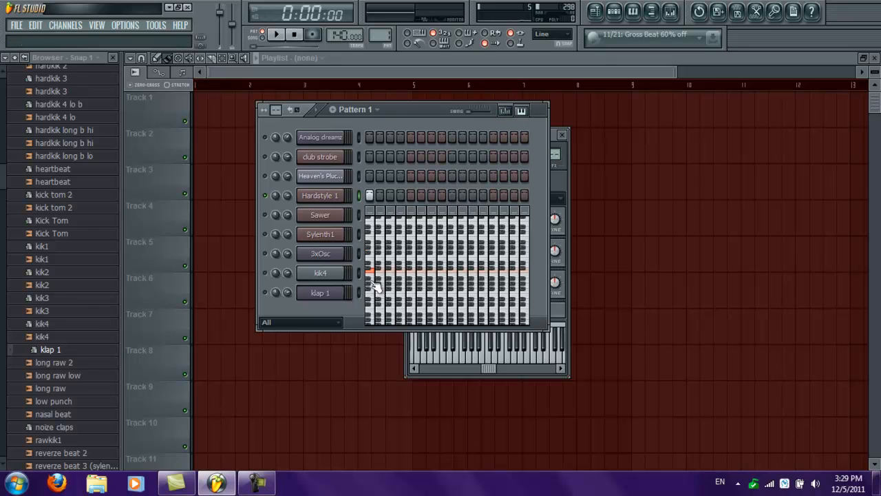
{"action": "right_click", "coordinate": [371, 240]}
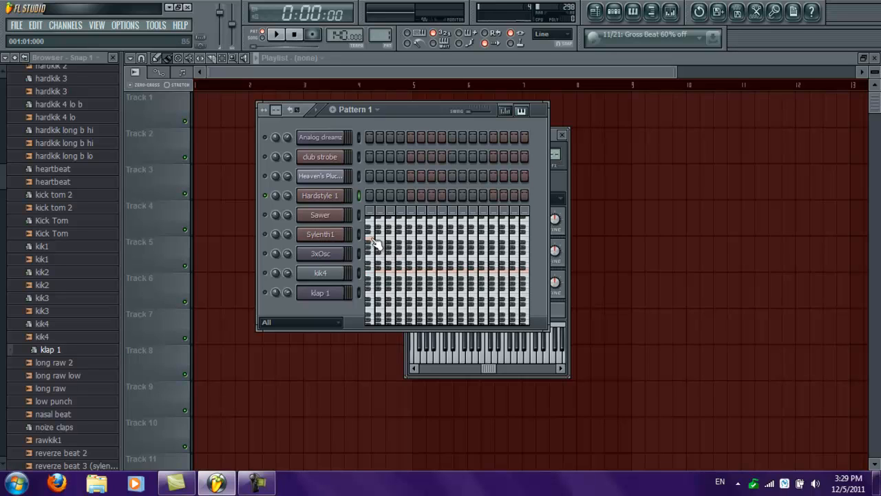
{"action": "left_click", "coordinate": [372, 240]}
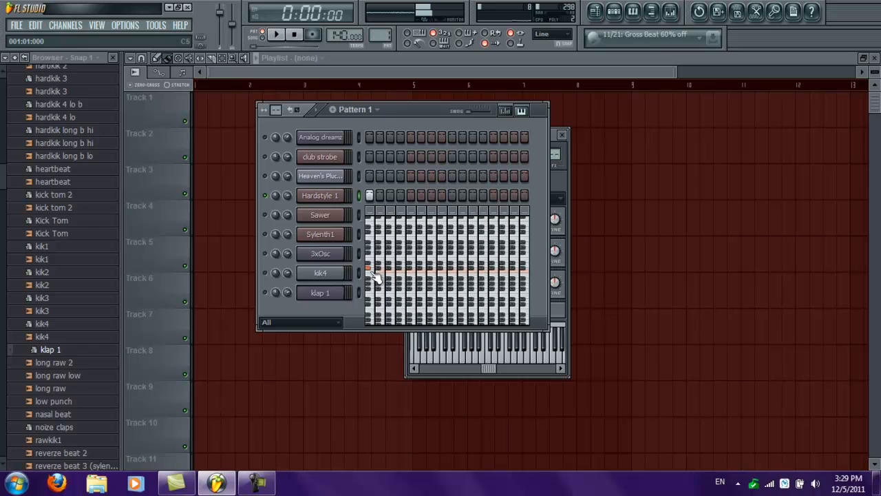
{"action": "left_click", "coordinate": [372, 272]}
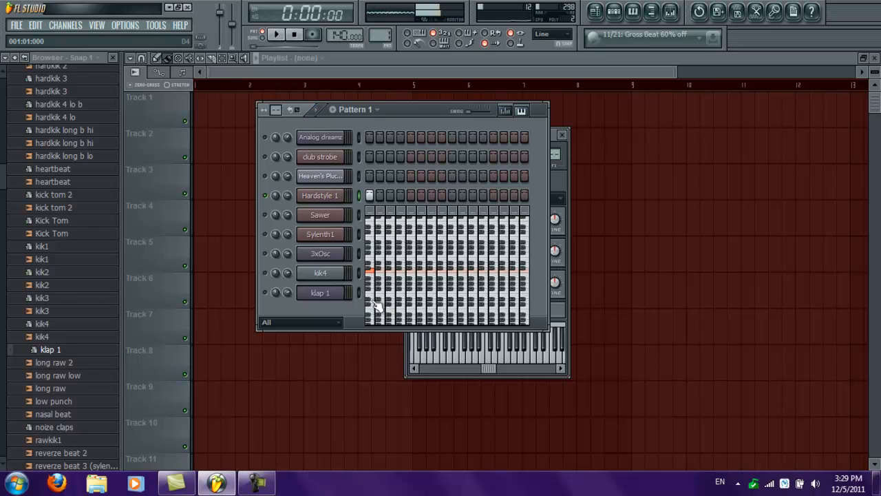
{"action": "left_click", "coordinate": [521, 111]}
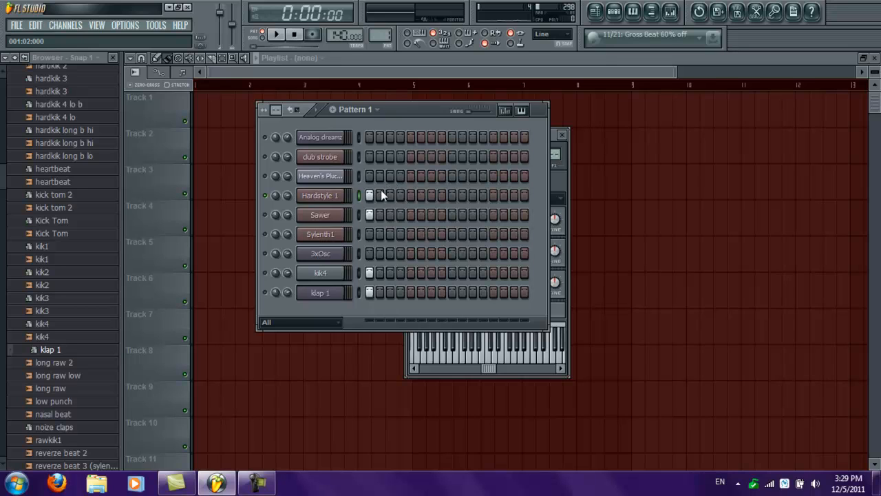
Move the step sequencer window aside to uncover more of the channel settings window behind it.
{"action": "left_click_drag", "start_coordinate": [417, 113], "coordinate": [361, 91]}
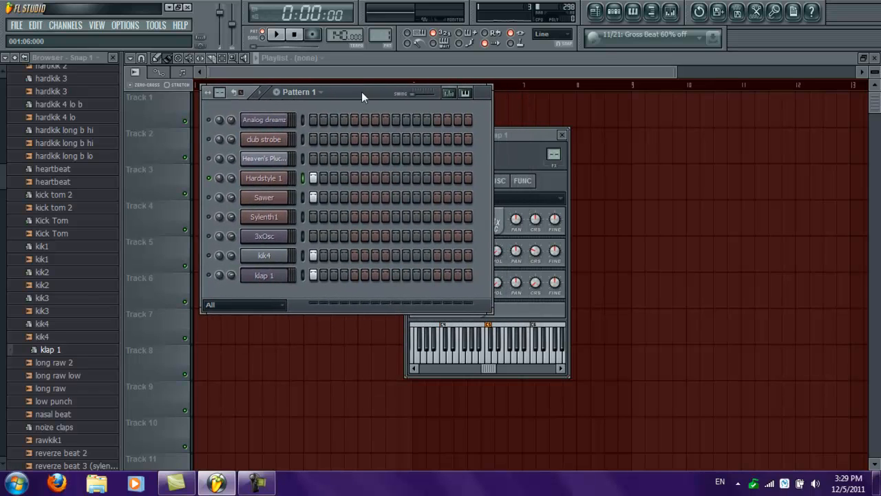